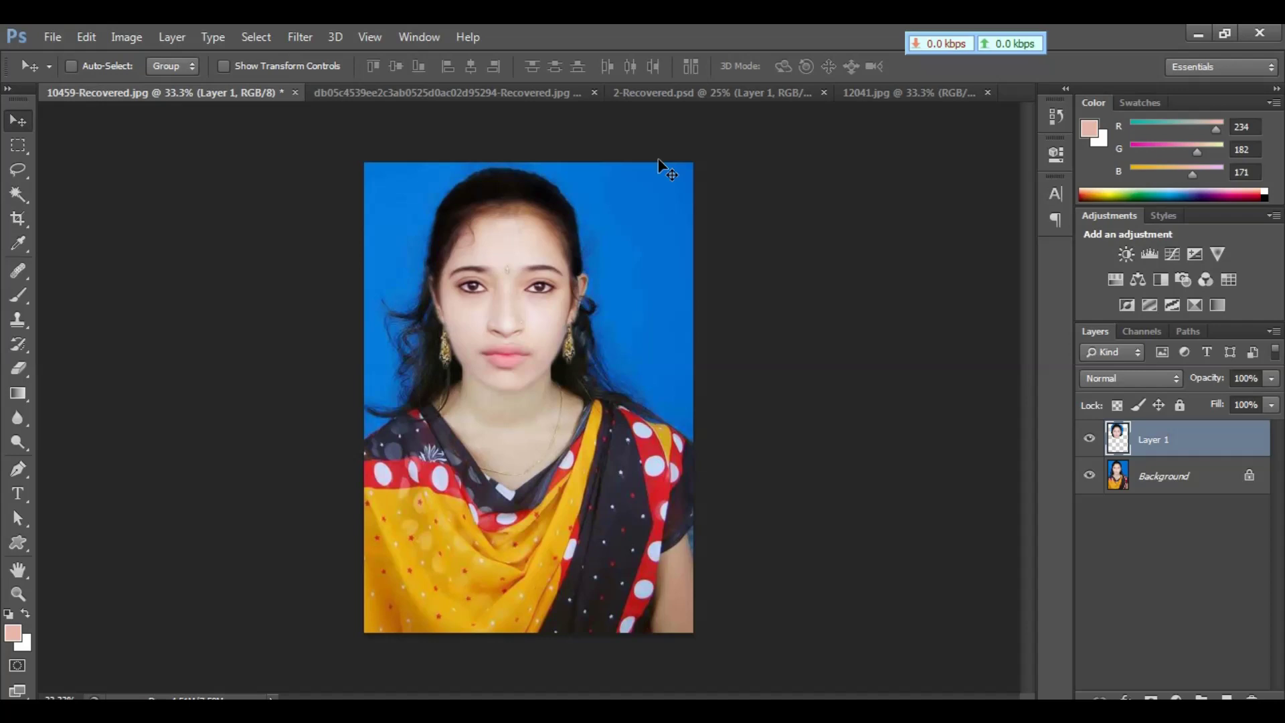
- Drag the face layer into the bride photo and toggle its visibility to check the fit
drag(657, 158, 690, 163)
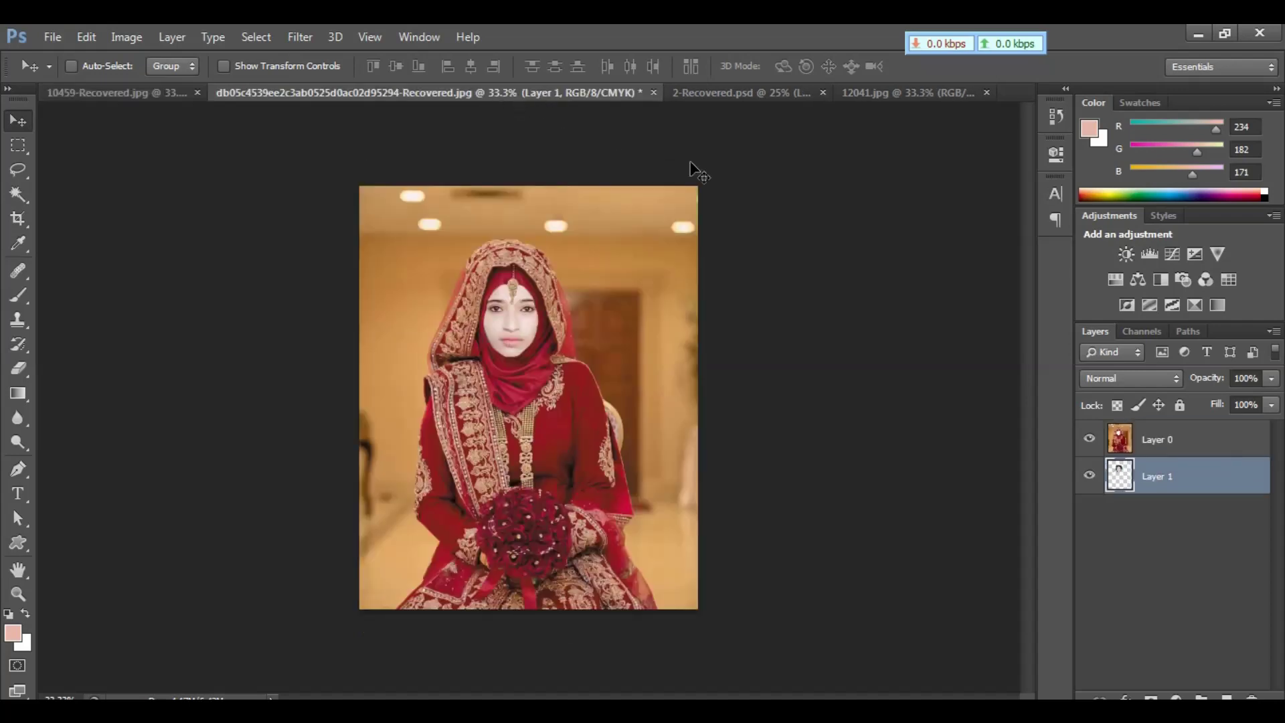
click(1089, 477)
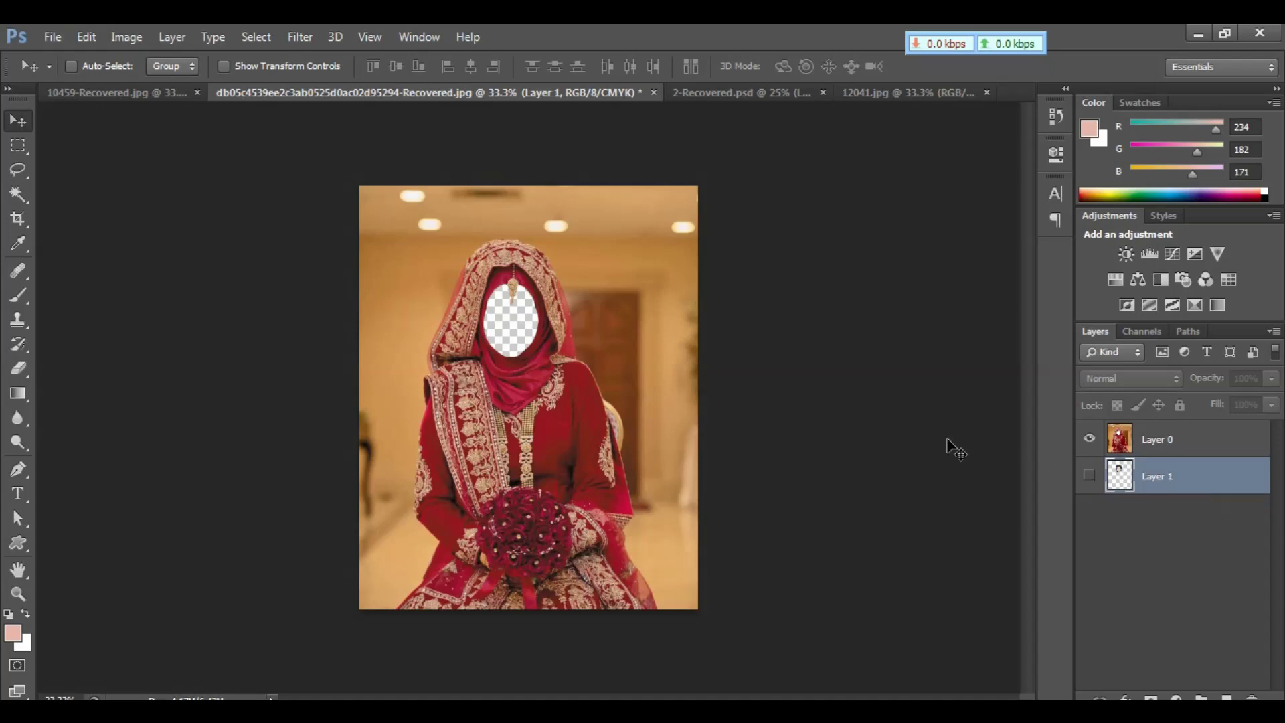
click(1090, 477)
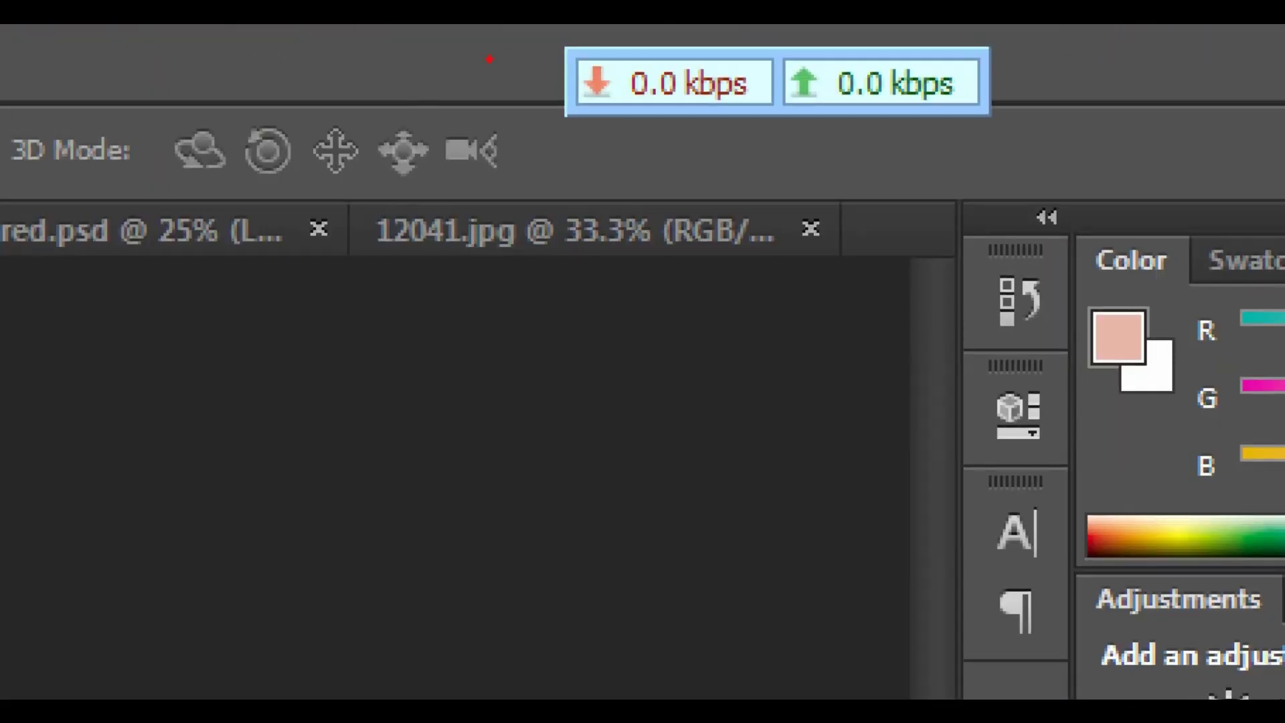
- Cycle through the open documents to the 2-Recovered.psd bridal costume collage
drag(490, 59, 1278, 191)
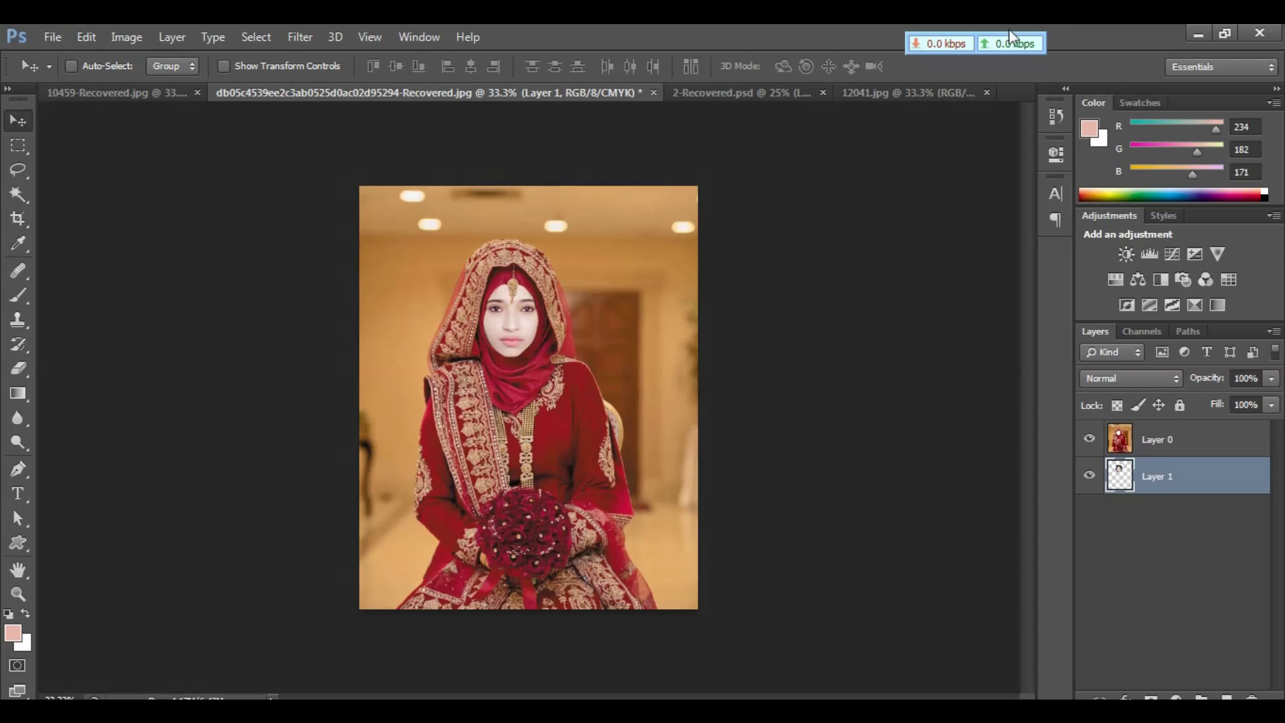
click(166, 91)
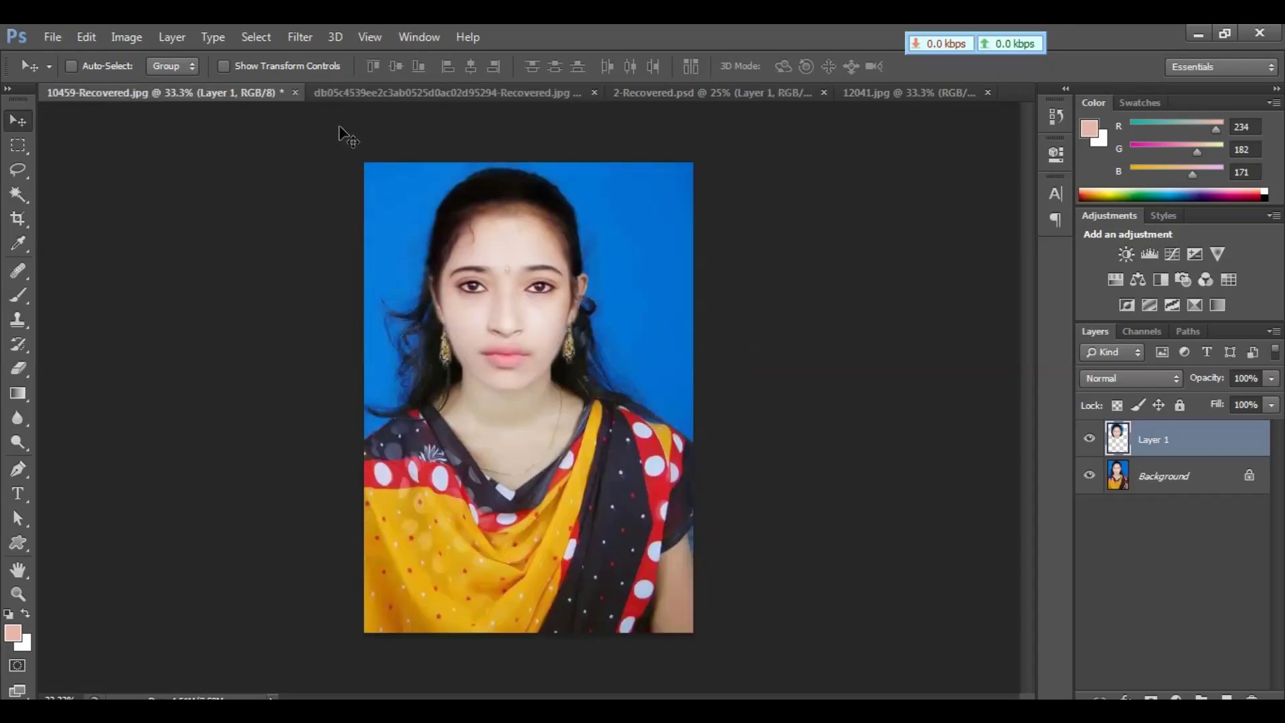
click(431, 92)
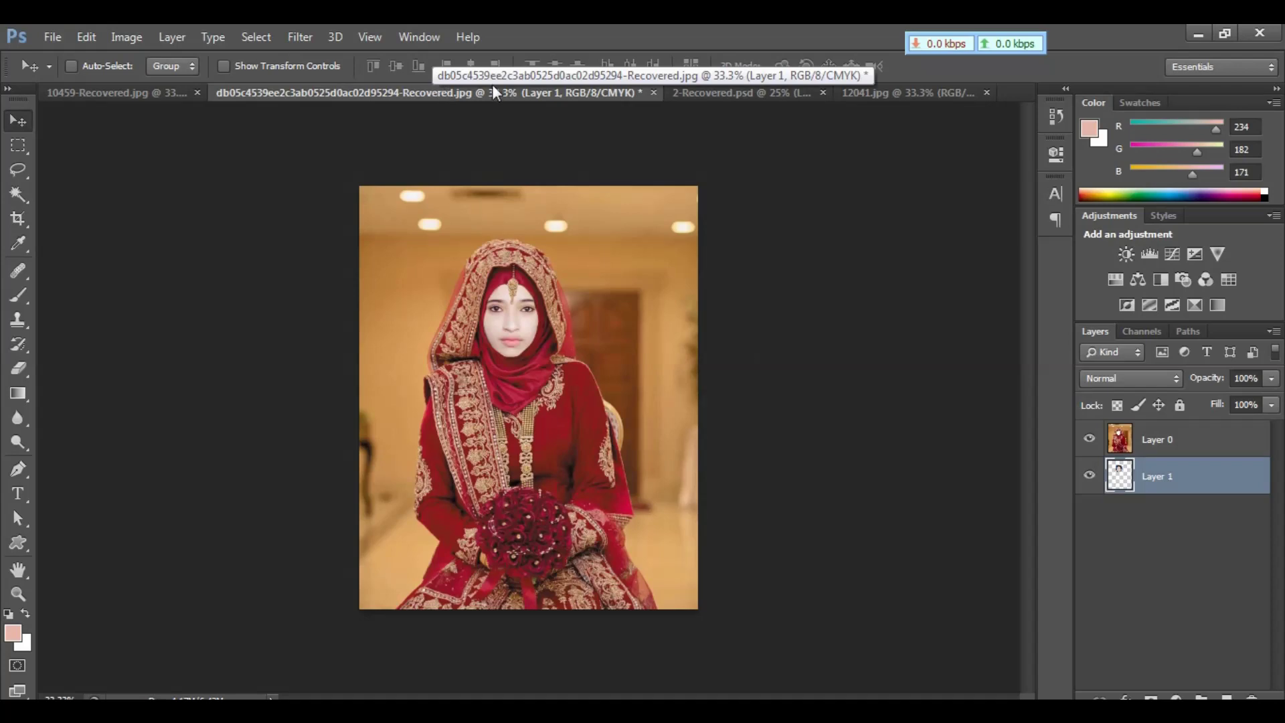
click(713, 95)
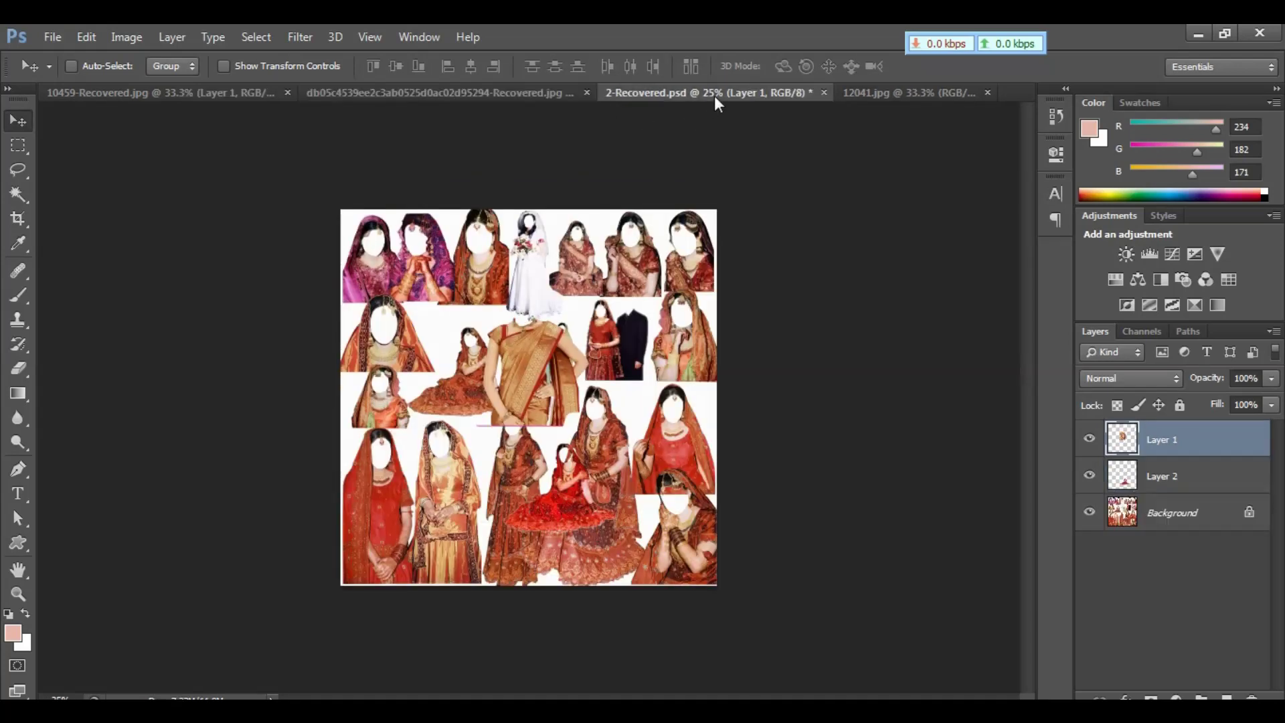
- Shift the gold saree costume up-left, preview the 12041.jpg photo, then return to the collage
drag(521, 322, 503, 352)
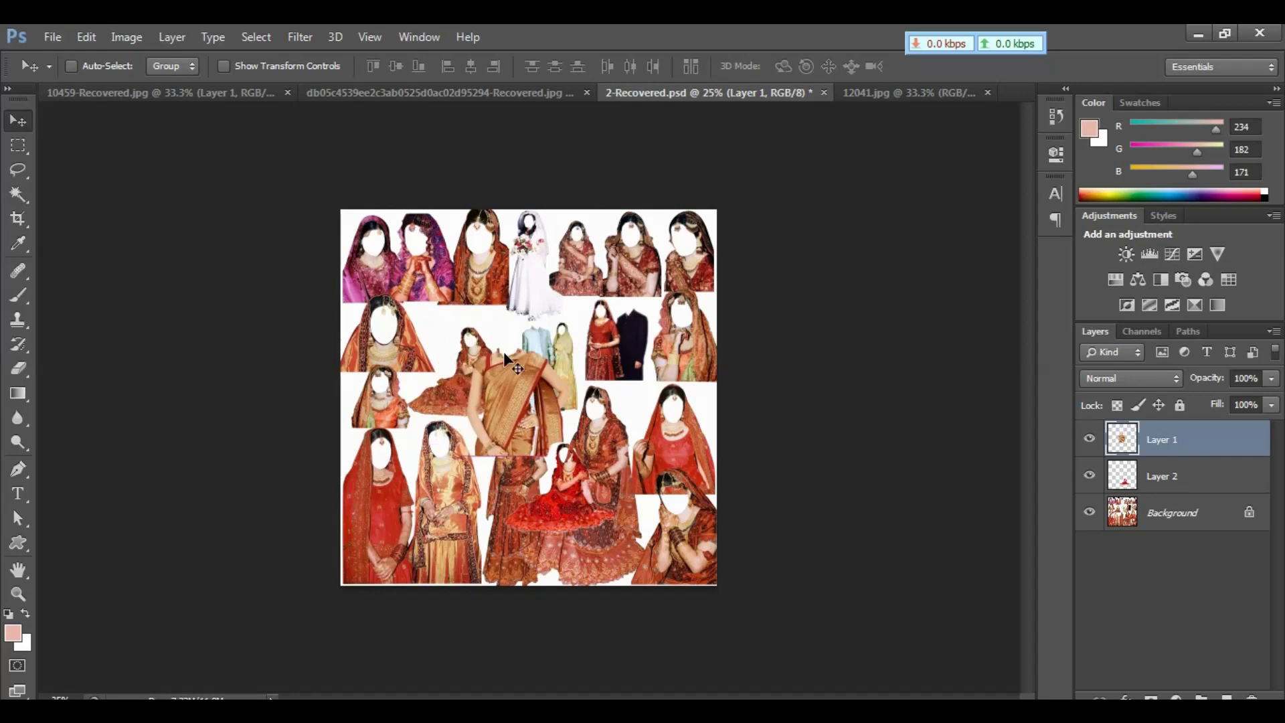
click(878, 96)
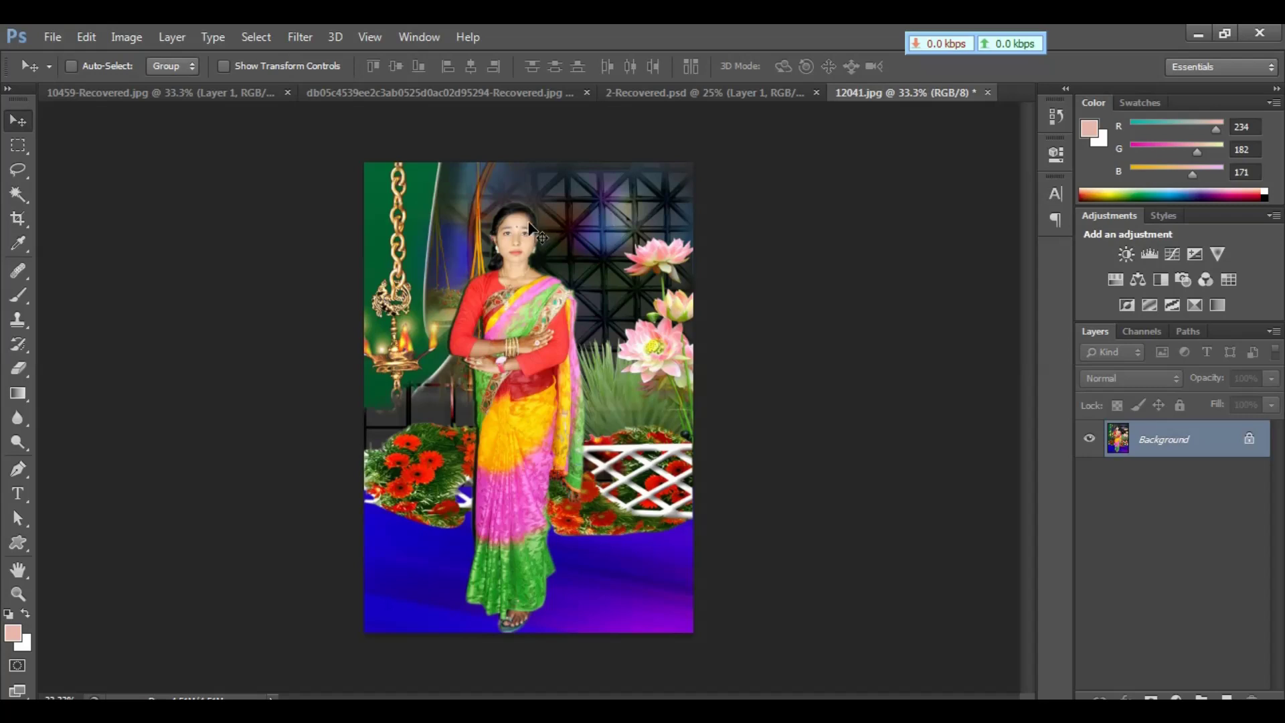
key(ctrl+plus)
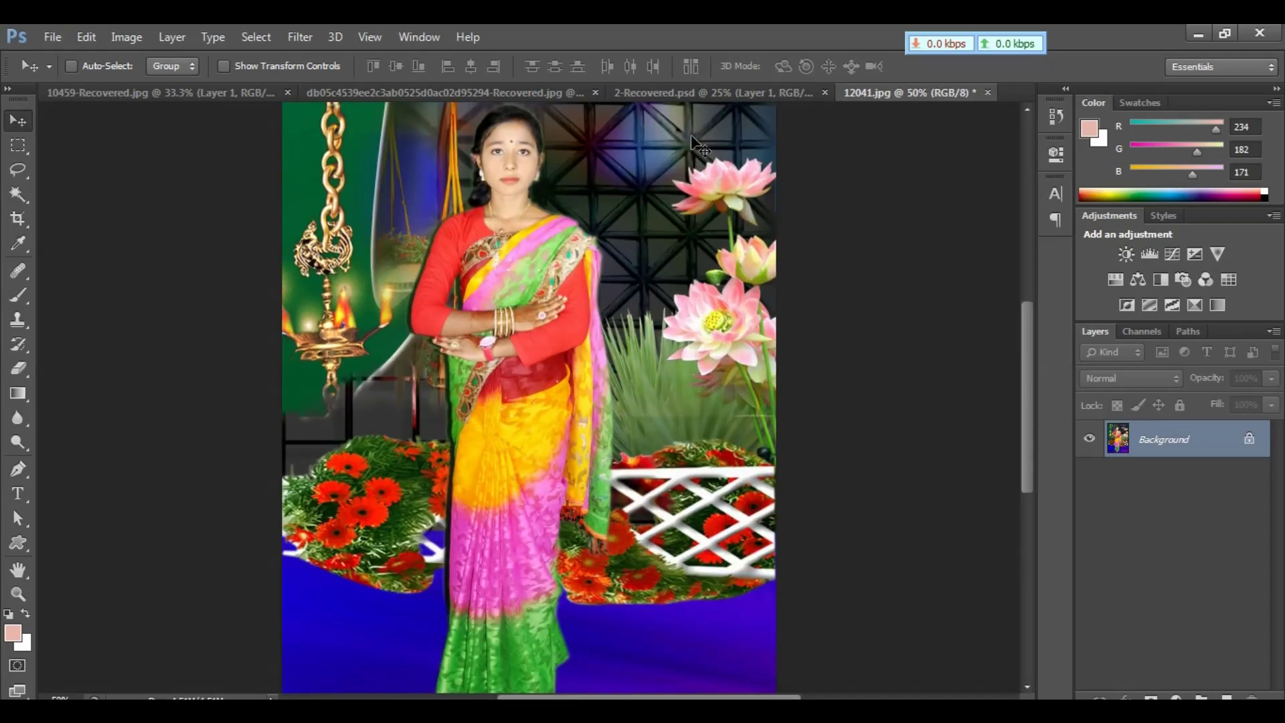
key(ctrl+shift+Tab)
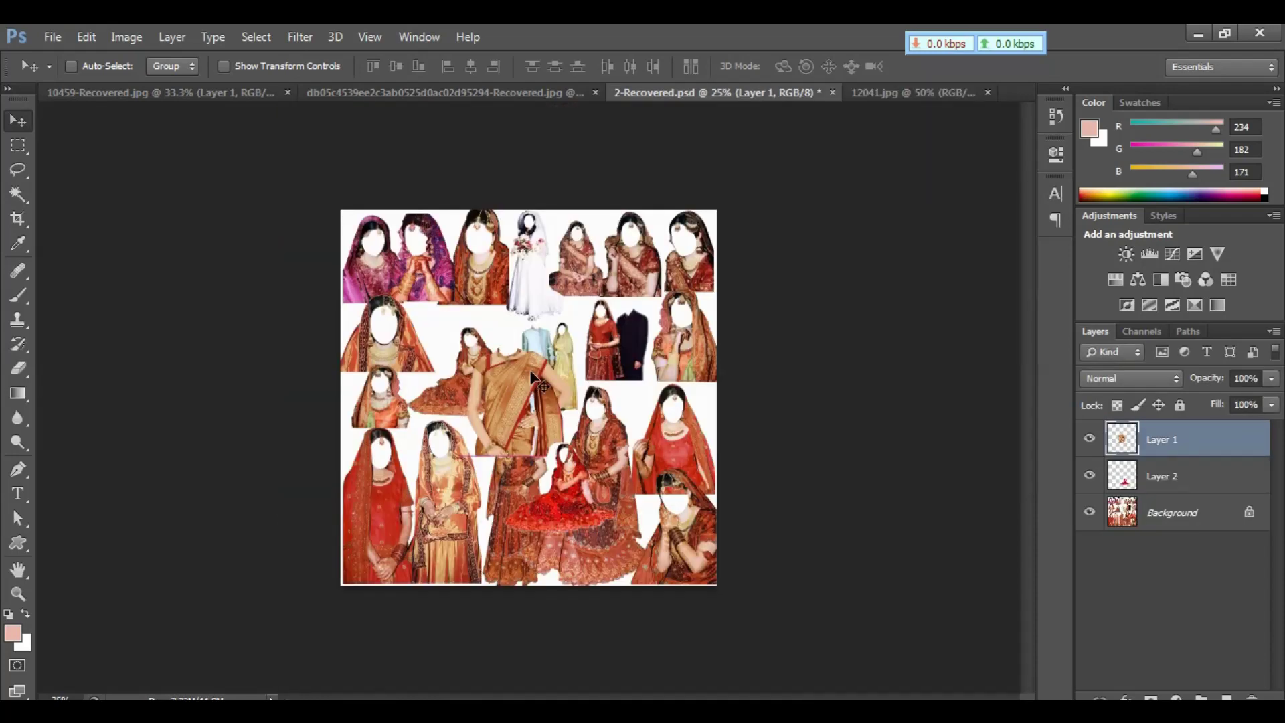
- Select Layer 2 and move the seated red-dress bride up and to the right
key(ctrl+plus)
key(ctrl+plus)
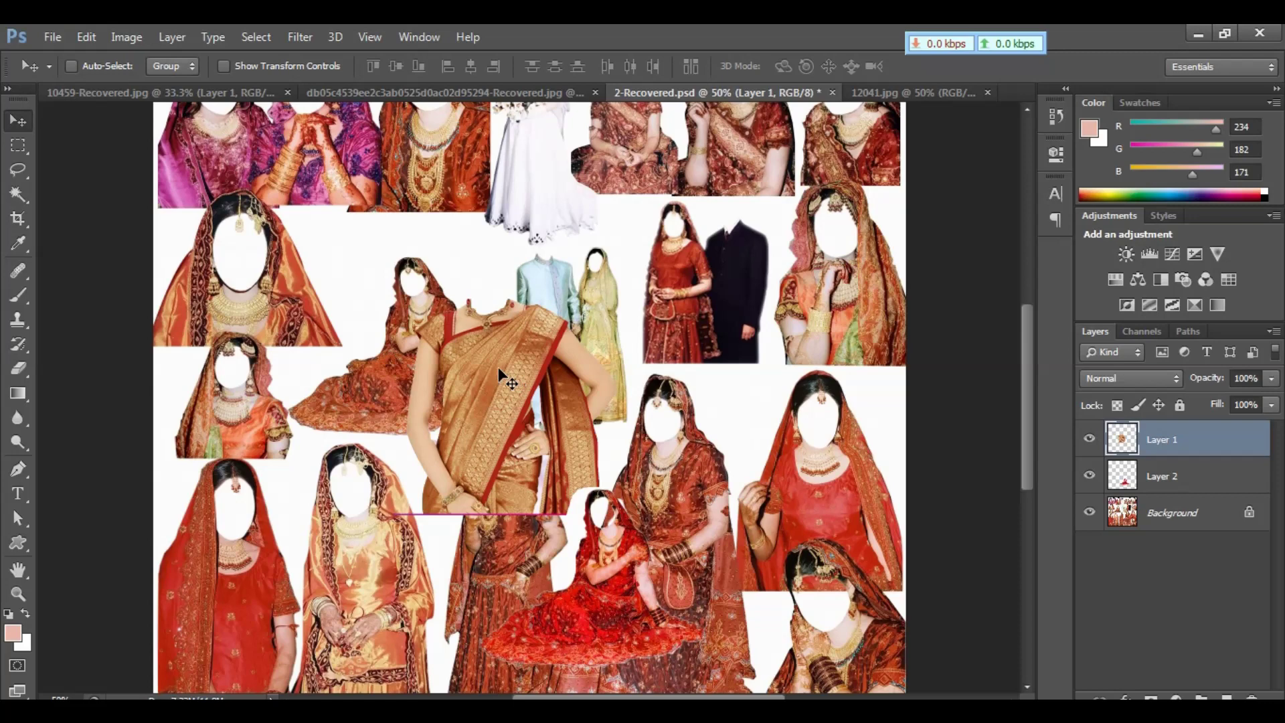
right_click(608, 588)
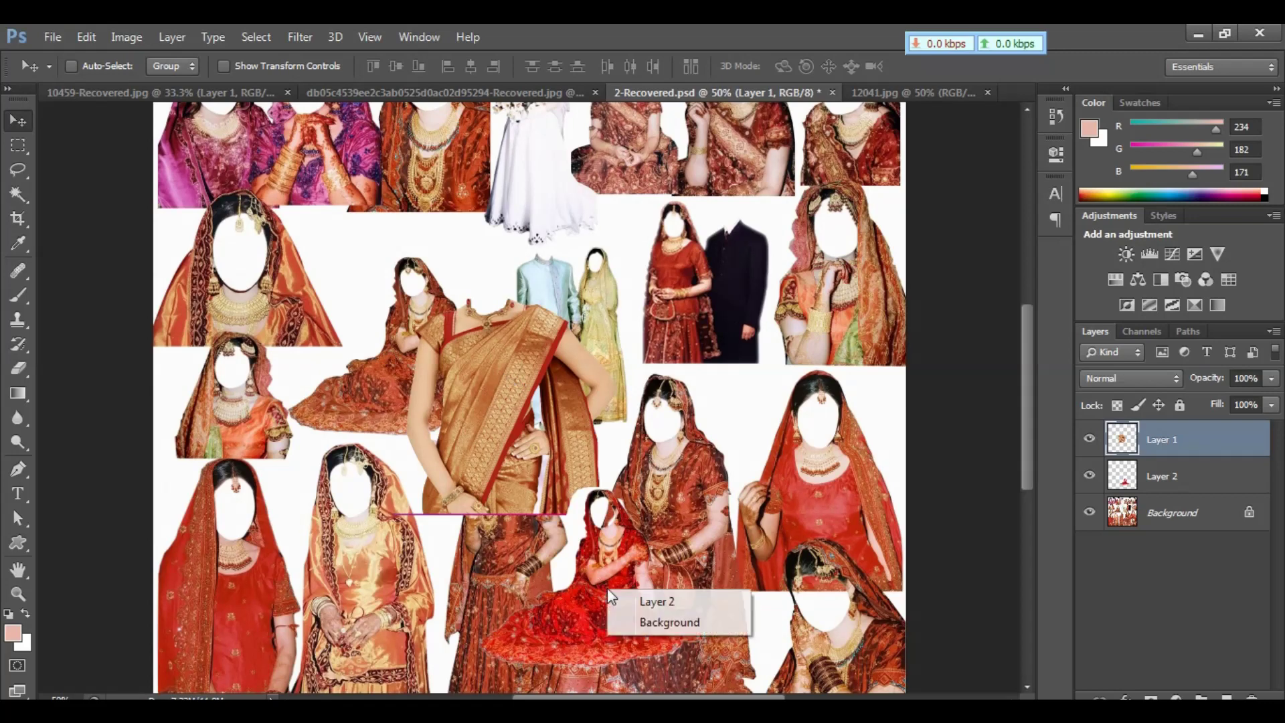
click(632, 601)
drag(603, 604, 719, 508)
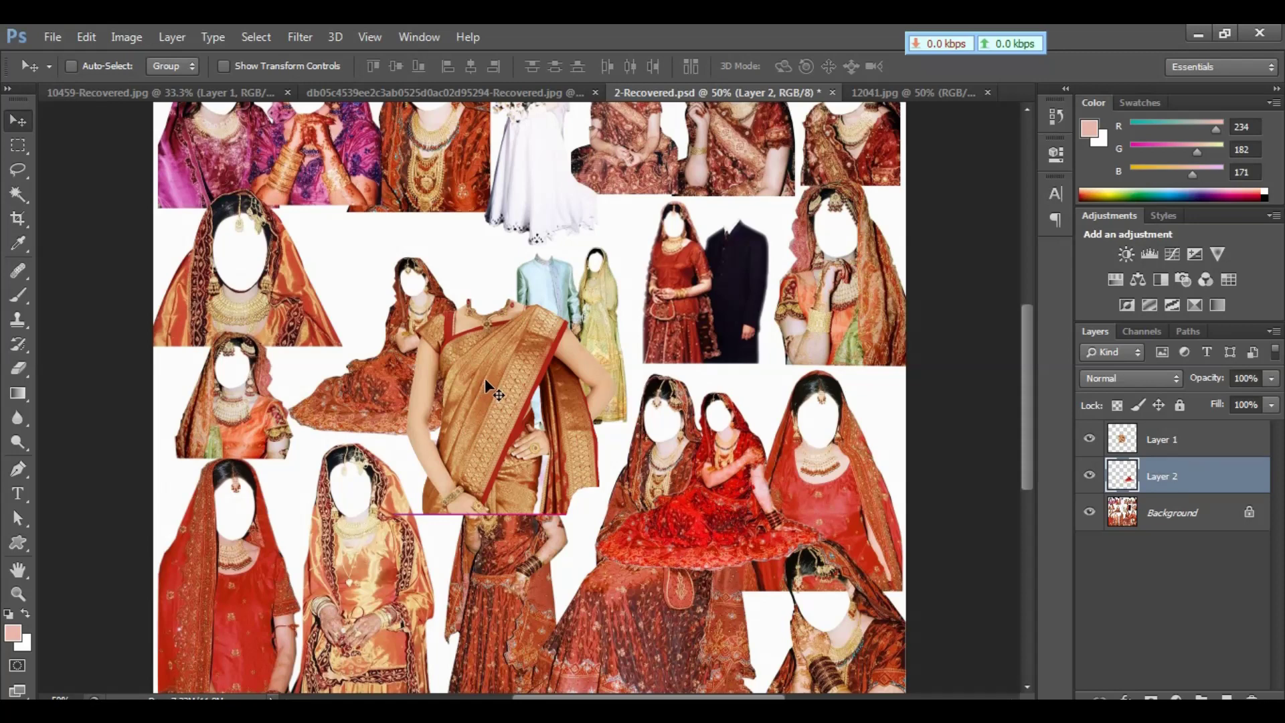
- Make Layer 1, the gold saree costume, active again and drag it toward 12041.jpg
right_click(485, 380)
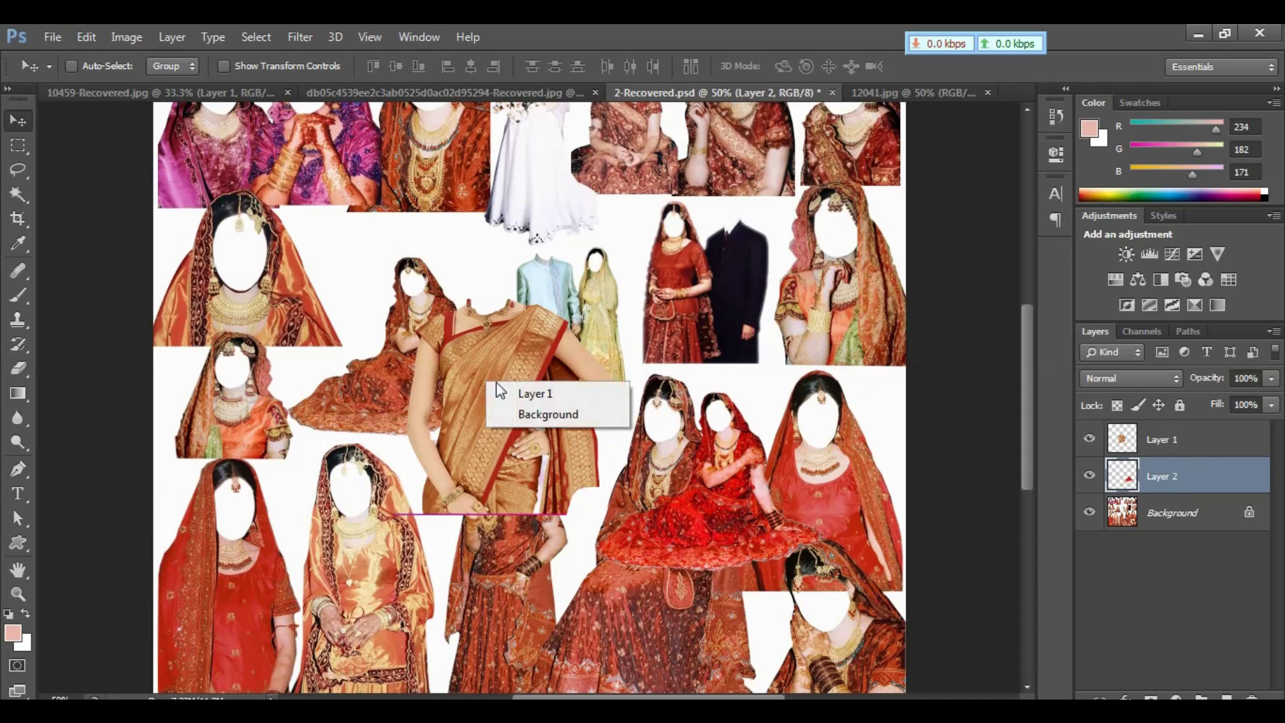
click(531, 395)
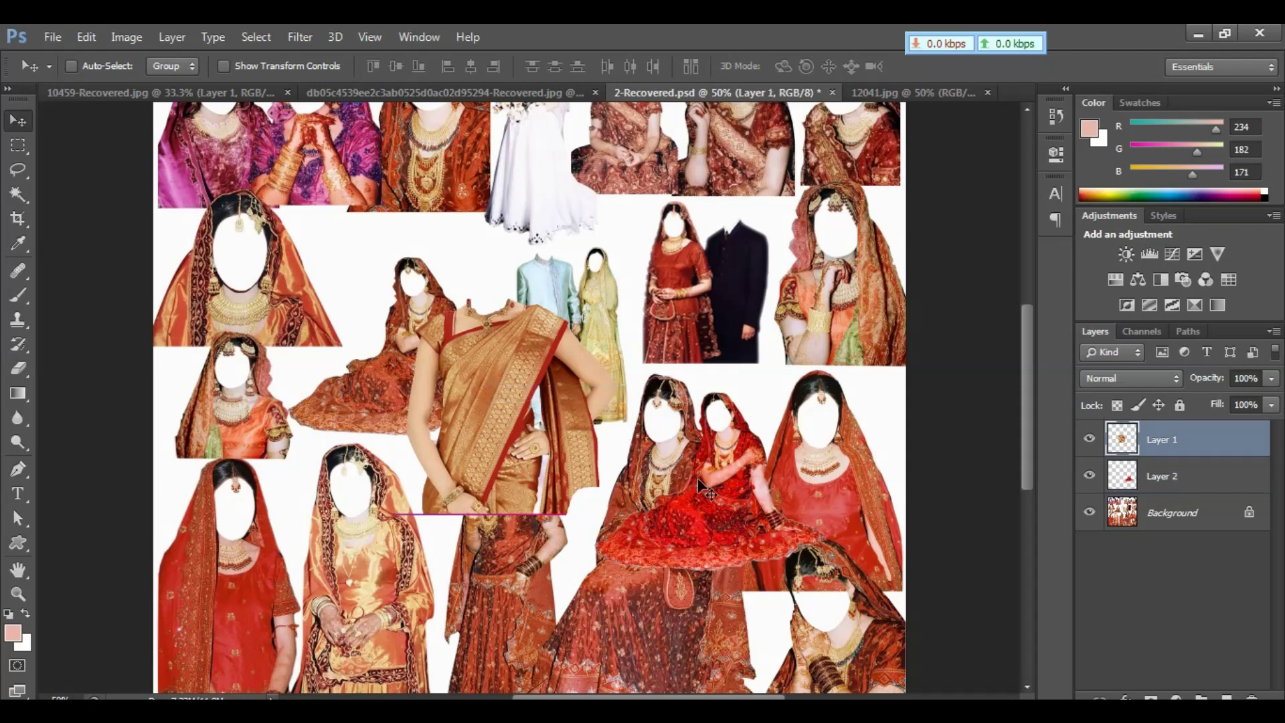
right_click(716, 493)
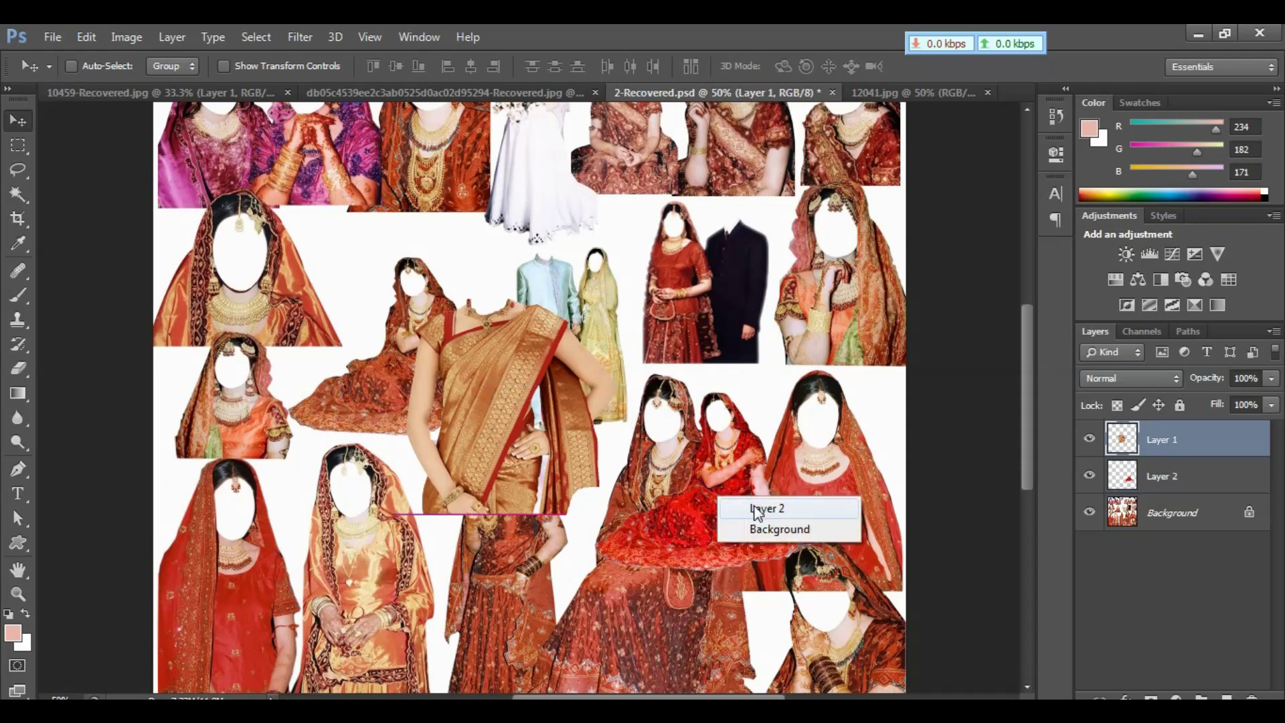
click(482, 363)
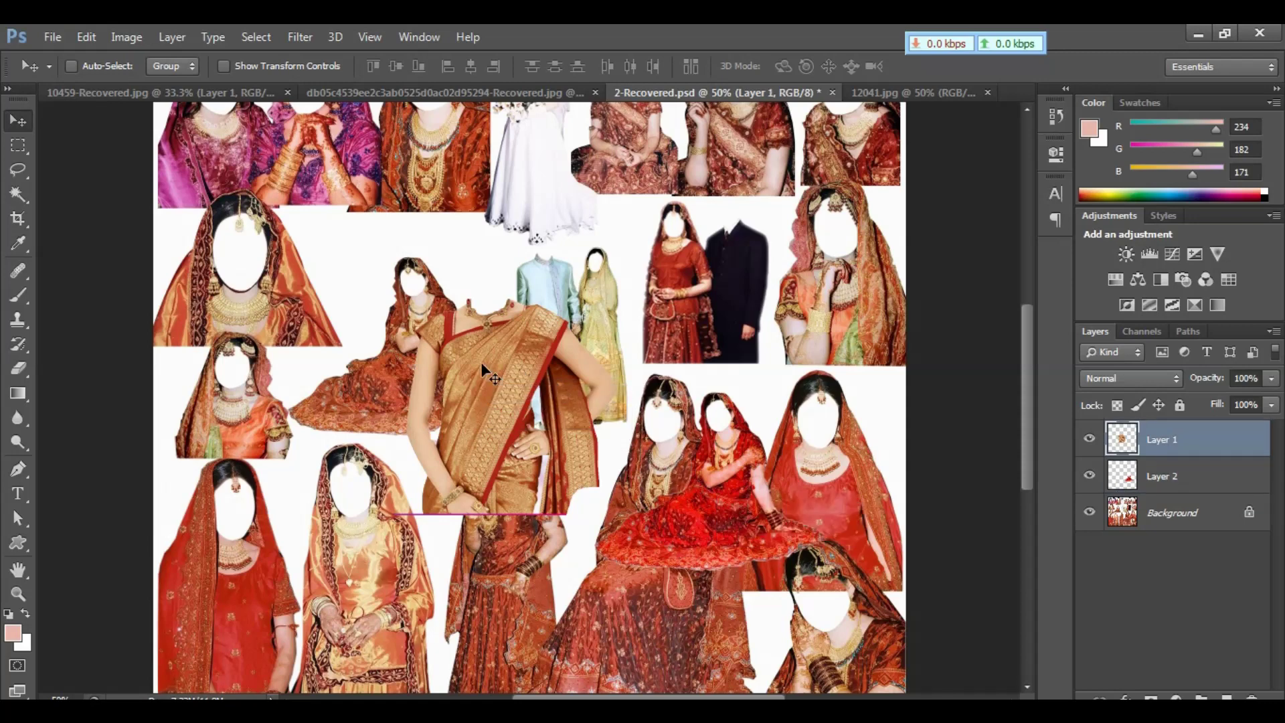
right_click(482, 363)
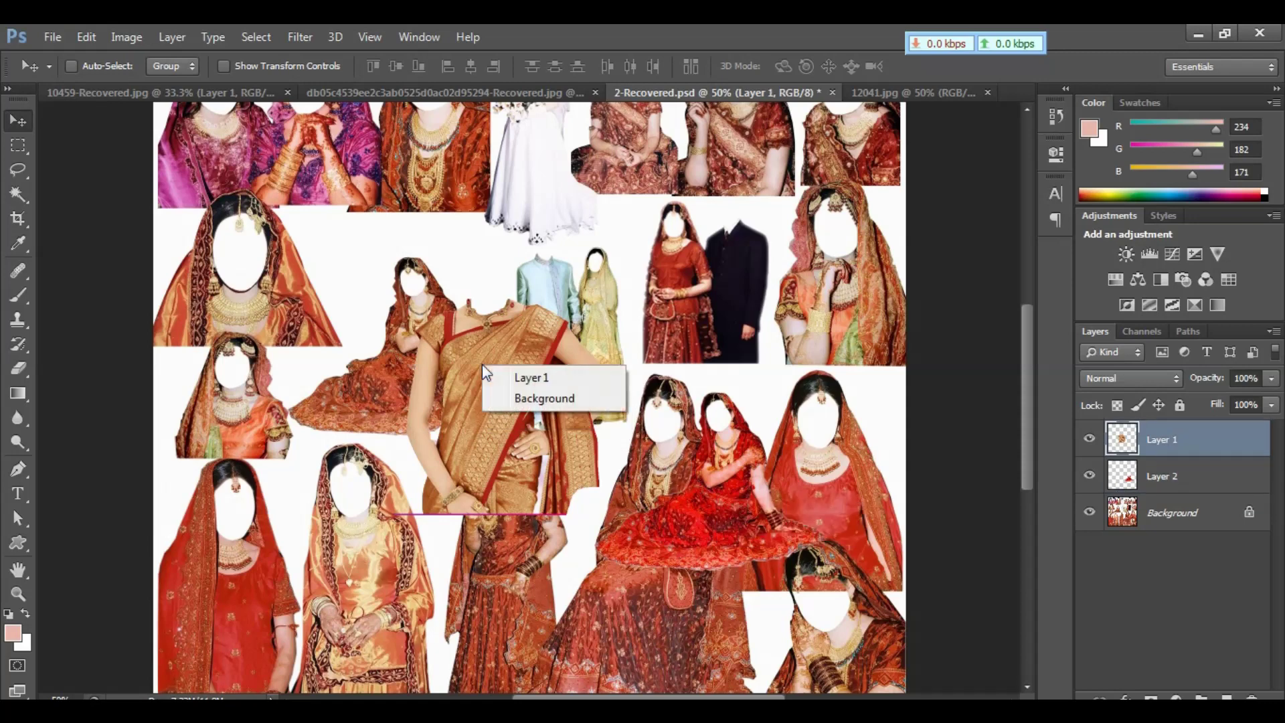
click(534, 379)
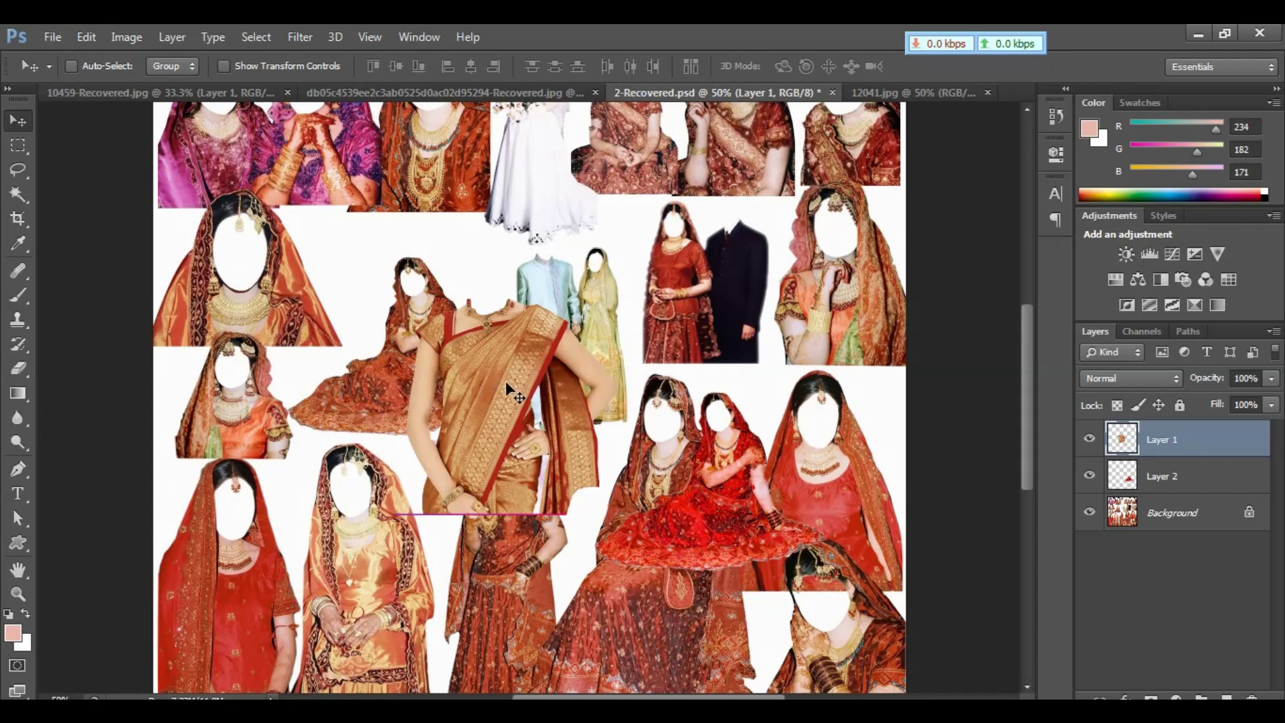
drag(503, 381, 511, 315)
- Position the gold saree over the woman's neck and shoulders, checking the join at several zooms
key(ctrl+plus)
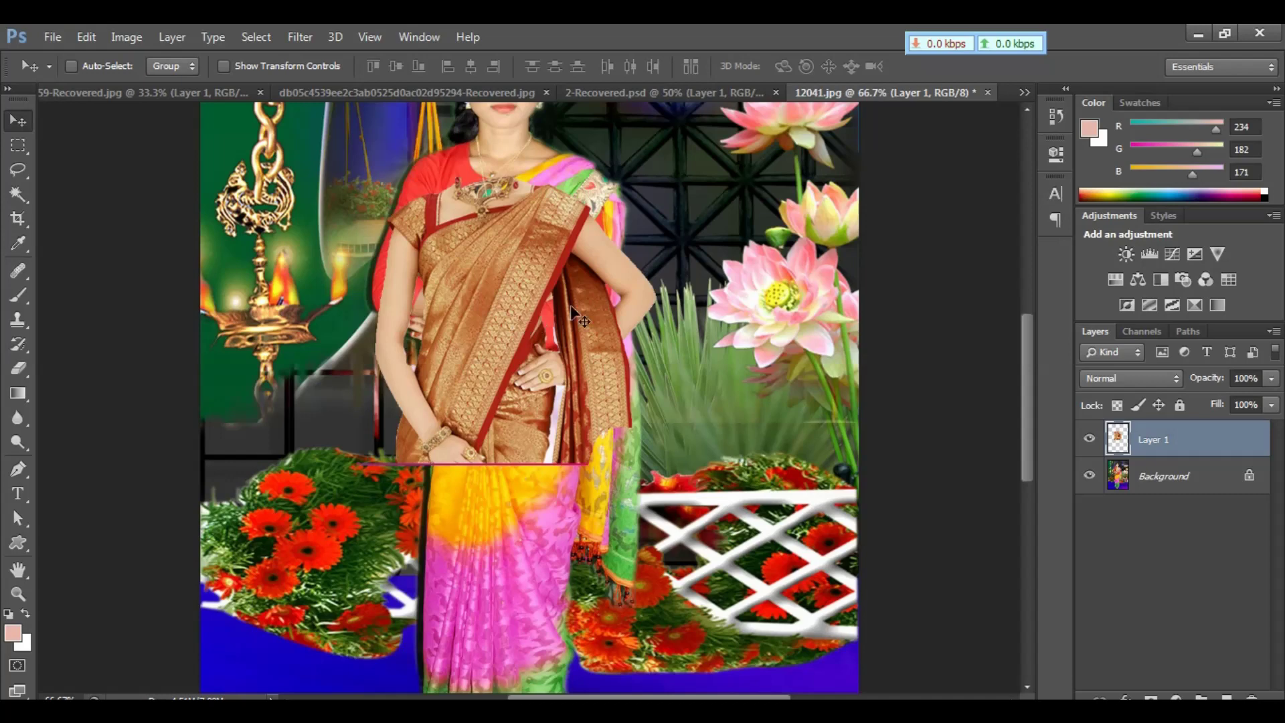
scroll(526, 402, up, 5)
drag(526, 401, 544, 363)
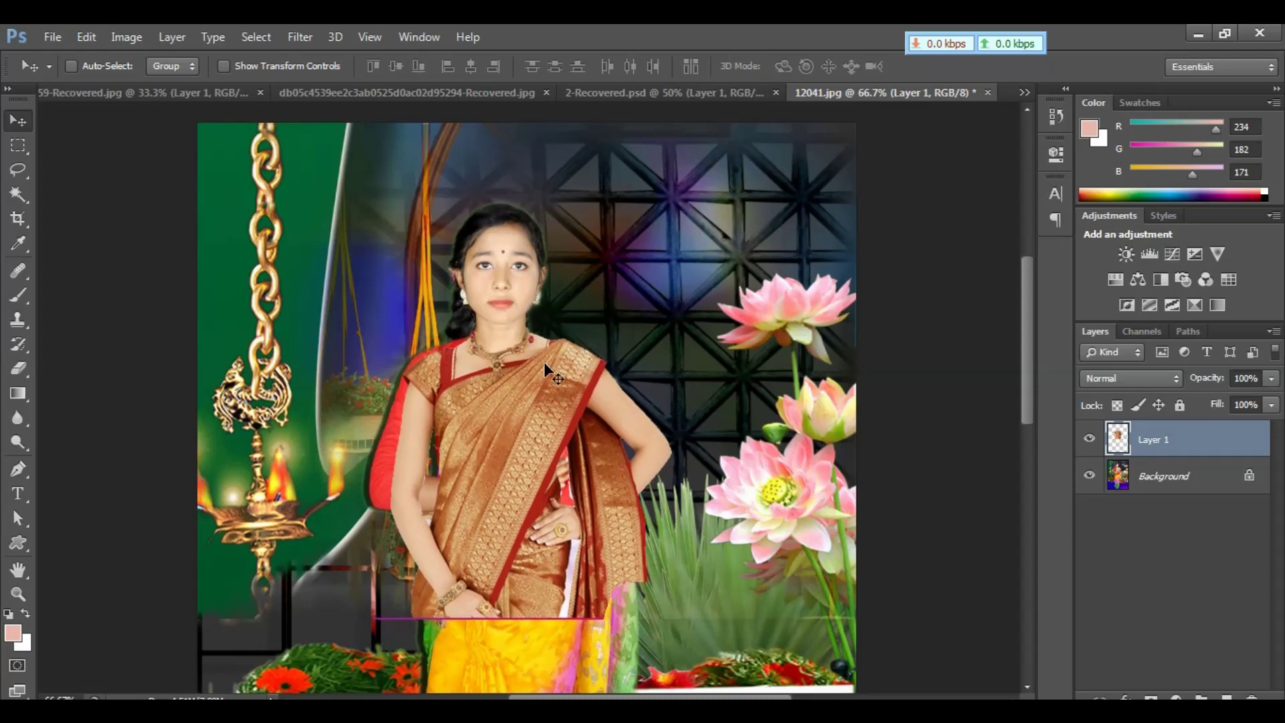
key(ctrl+plus)
key(ctrl+plus)
key(ctrl+plus)
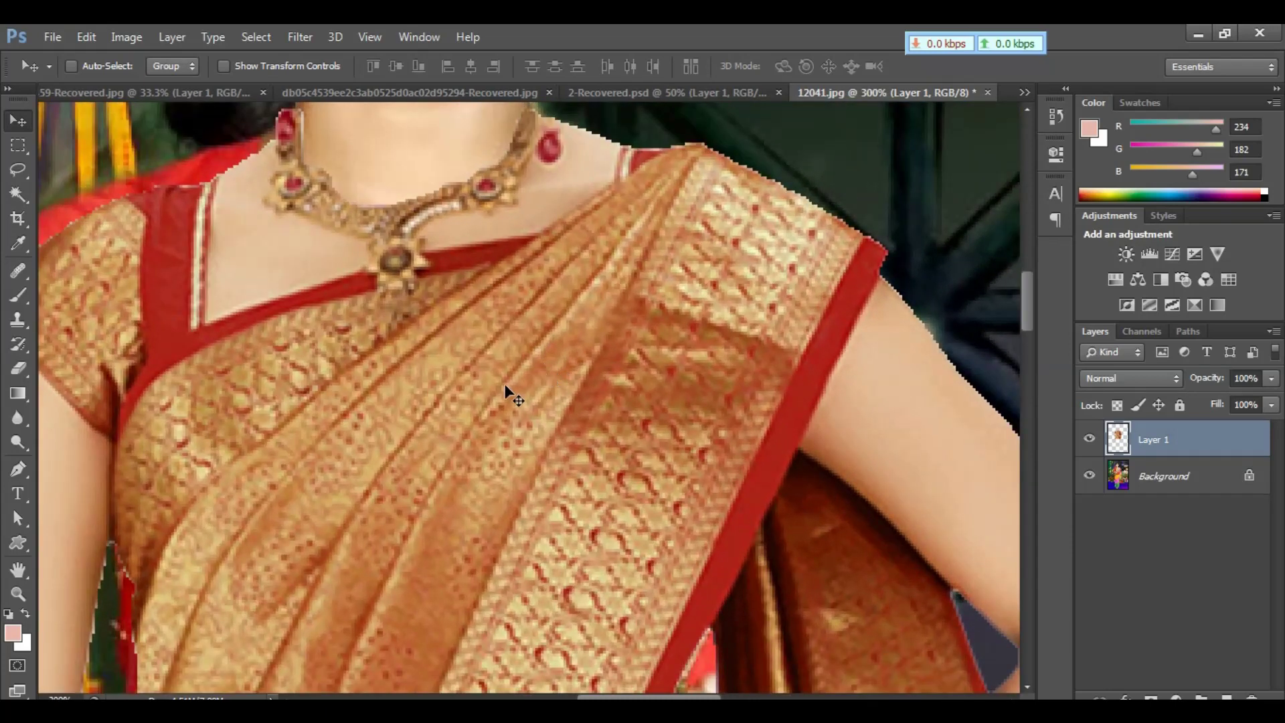
key(ctrl+minus)
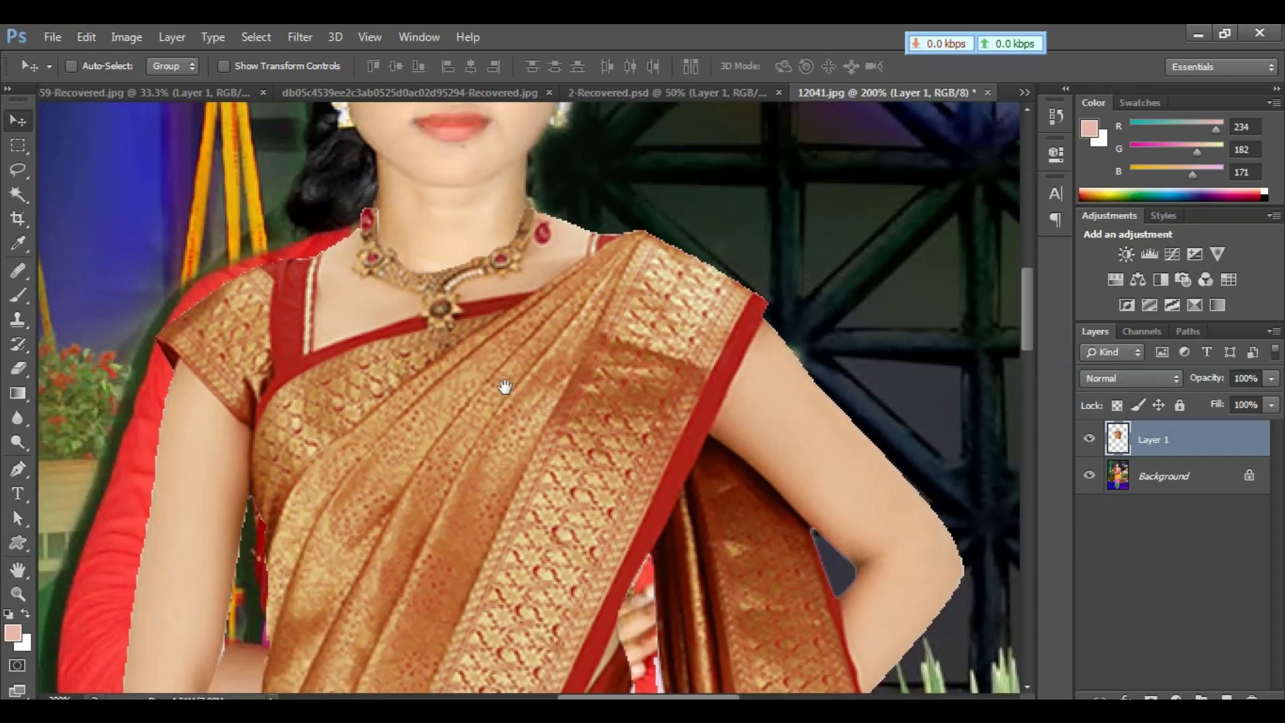
drag(504, 384, 508, 432)
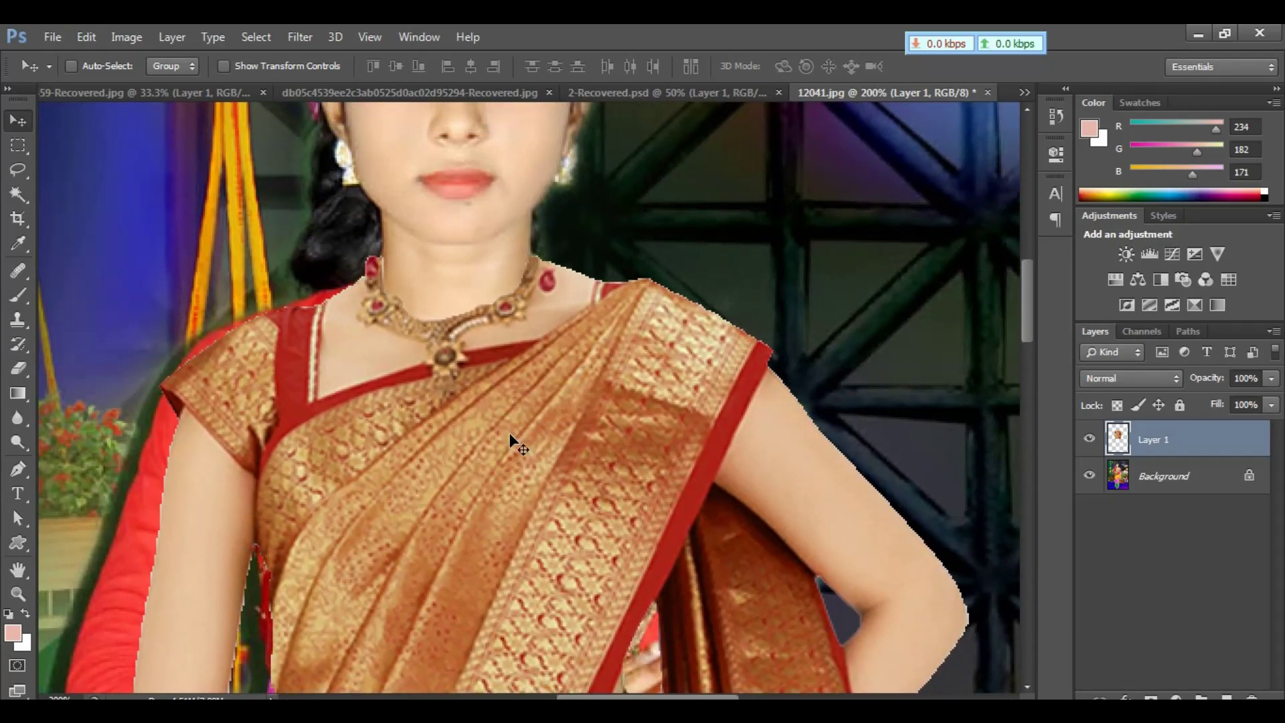
key(ctrl+minus)
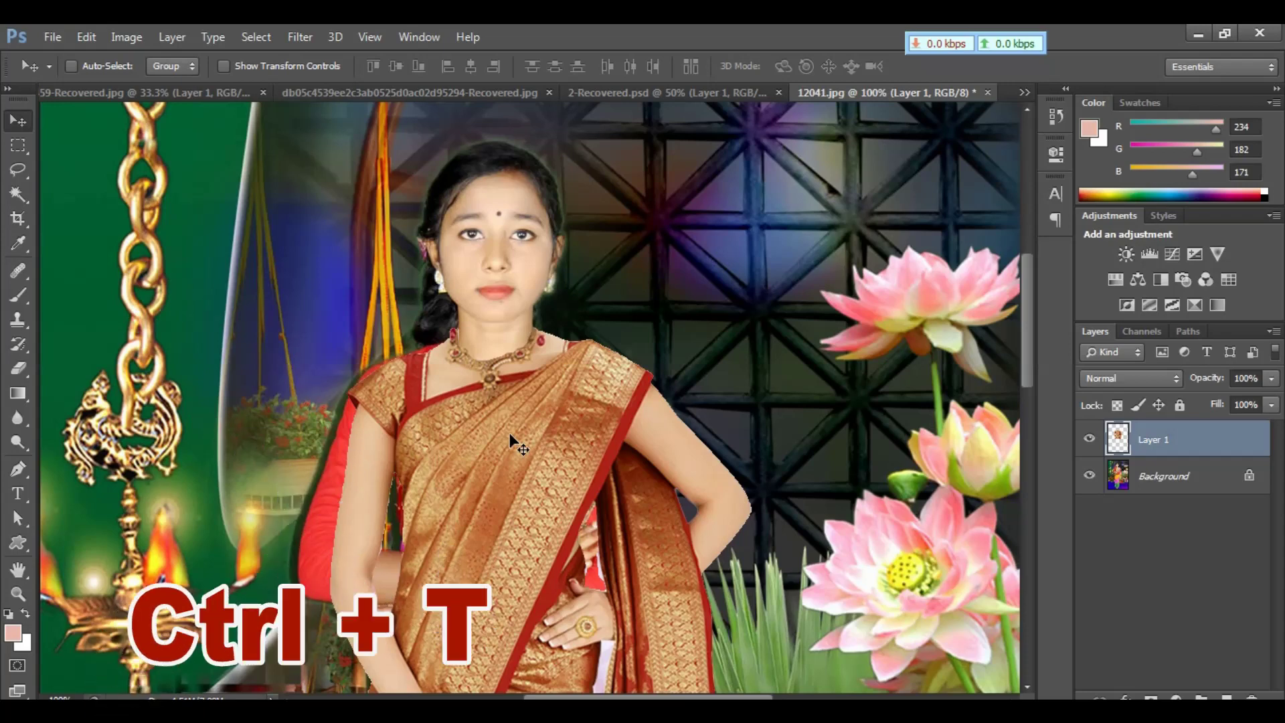
- Free-transform Layer 1's gold saree up to about 101% and commit the change
key(ctrl+t)
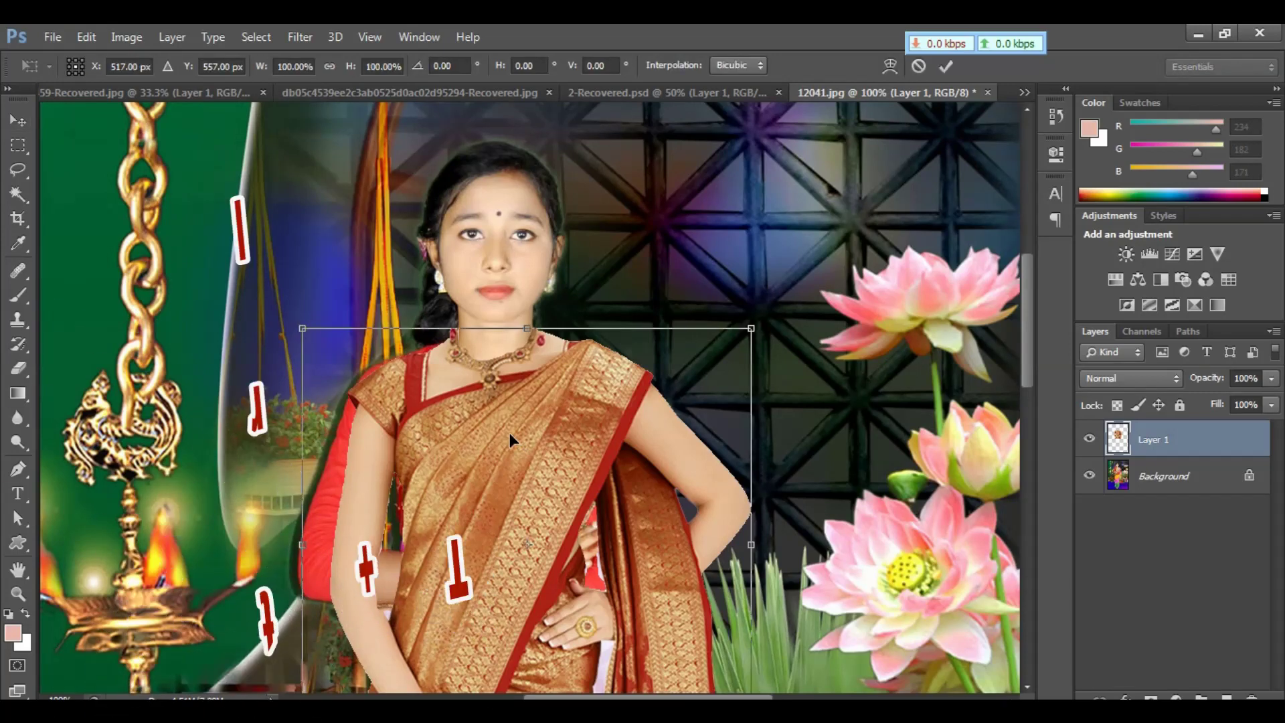
key(ctrl+plus)
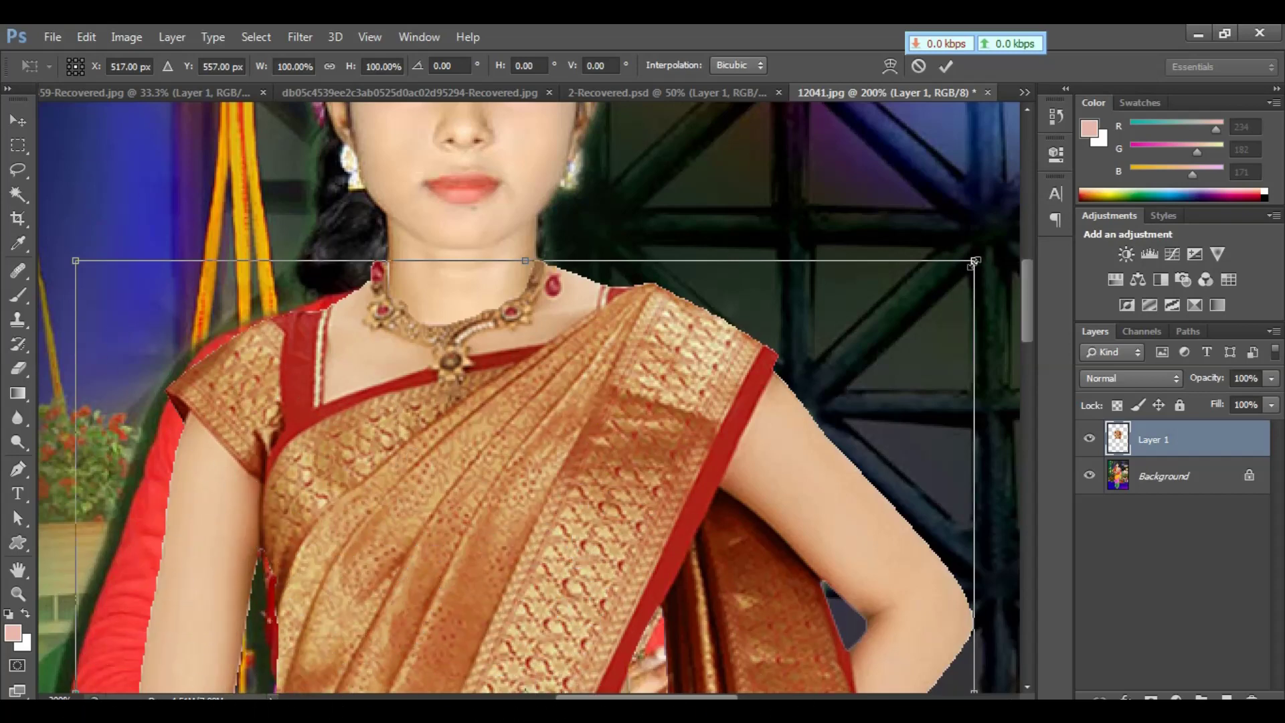
mouse_move(975, 260)
mouse_down()
mouse_move(1004, 227)
mouse_move(970, 247)
mouse_up()
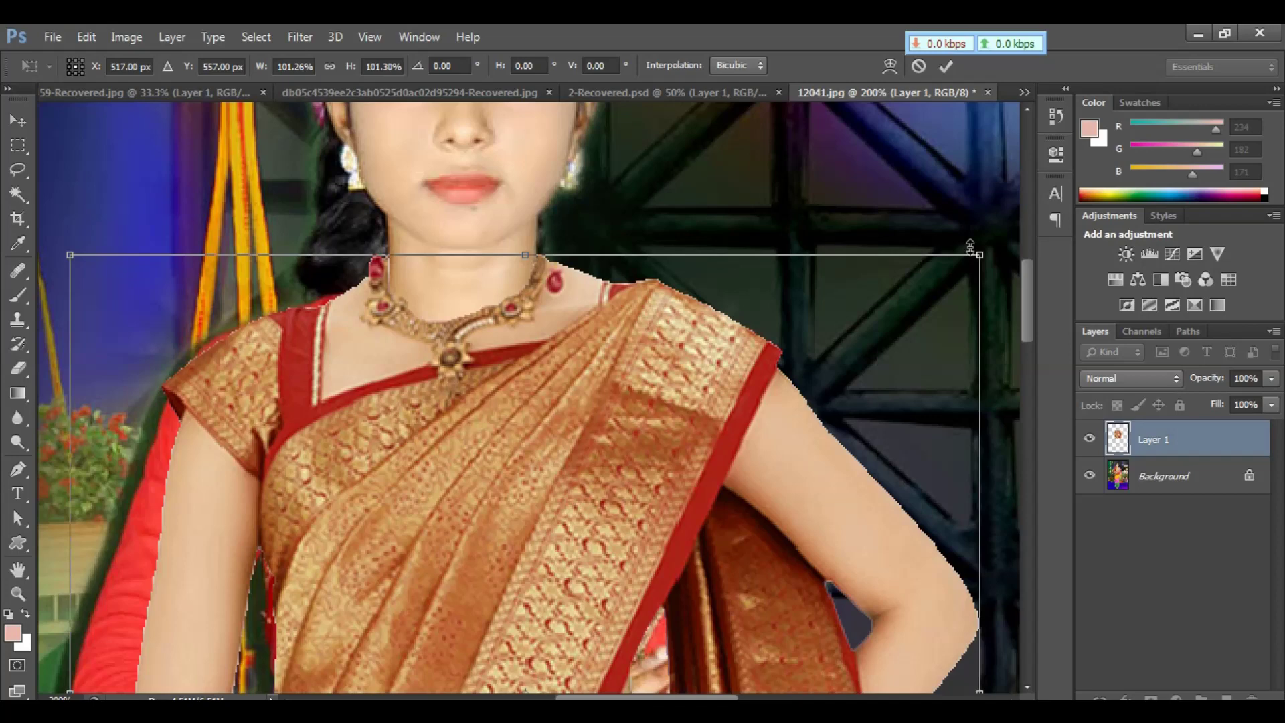
key(Return)
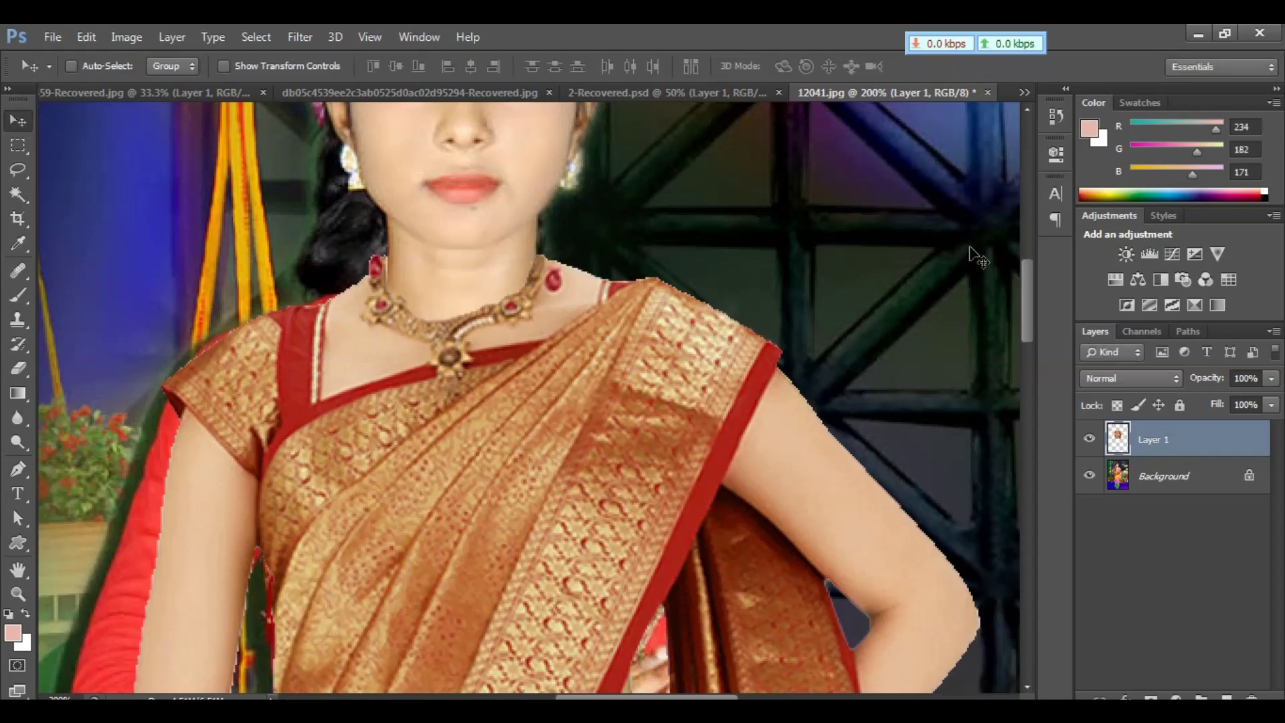
key(ctrl+minus)
key(ctrl+minus)
key(ctrl+minus)
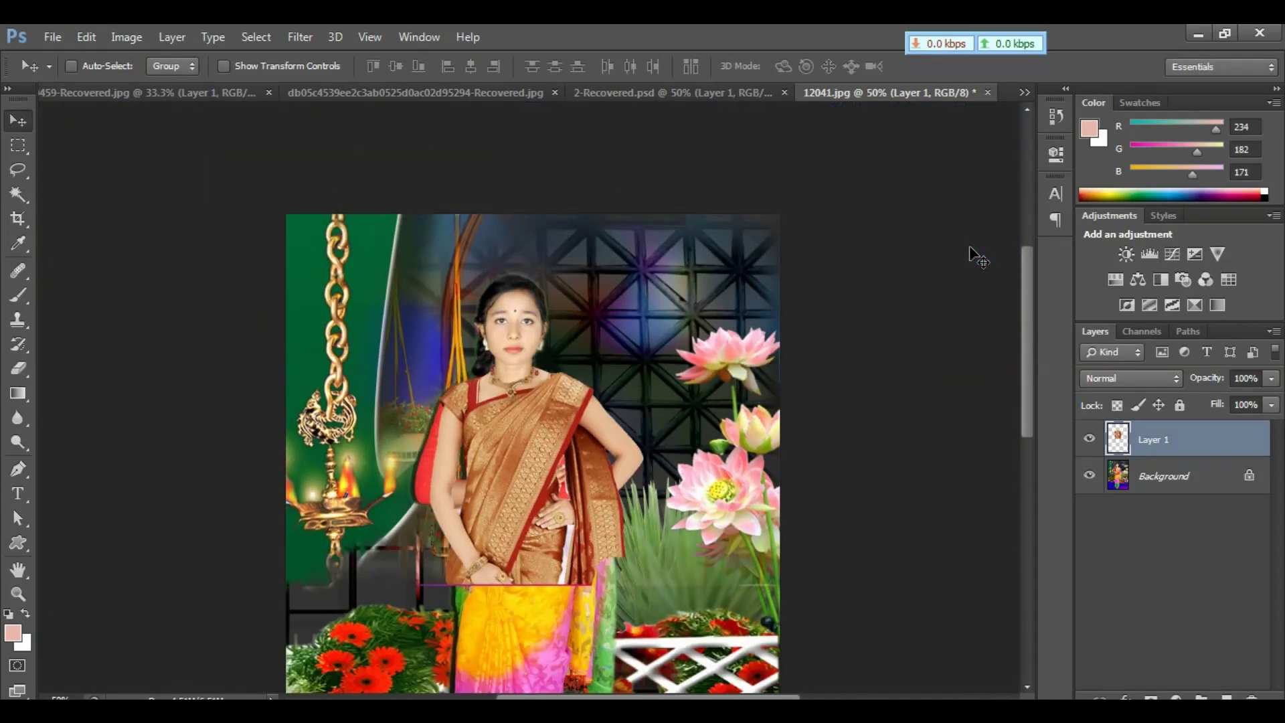
- Inspect the cut-out's edges at 100% and closer, settle at 66.7%, then pick the Crop tool
key(ctrl+plus)
key(ctrl+plus)
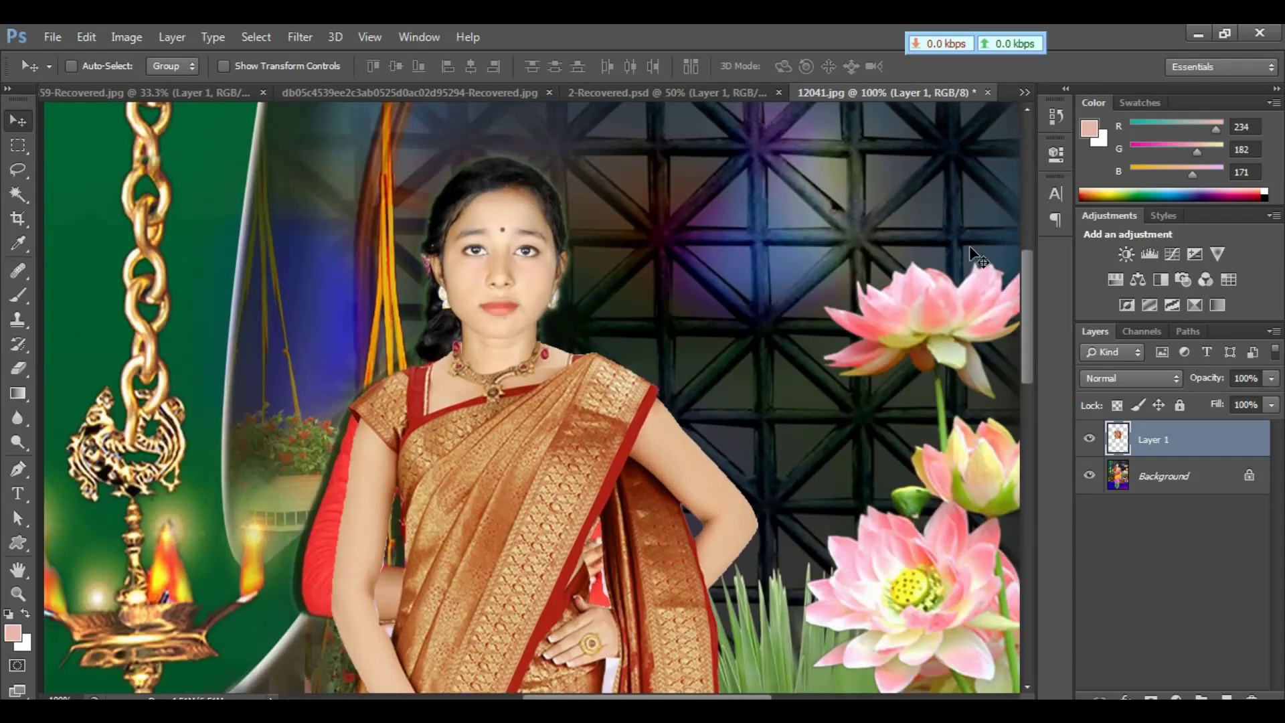
key(ctrl+plus)
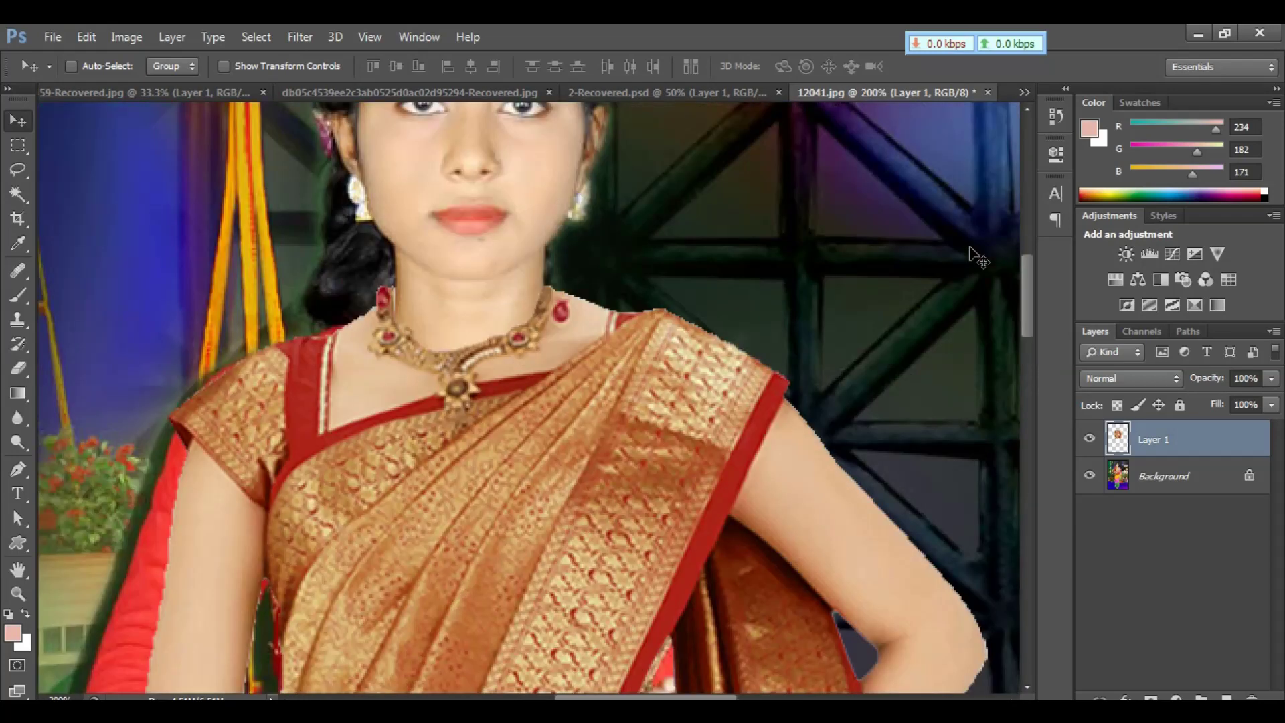
key(ctrl+minus)
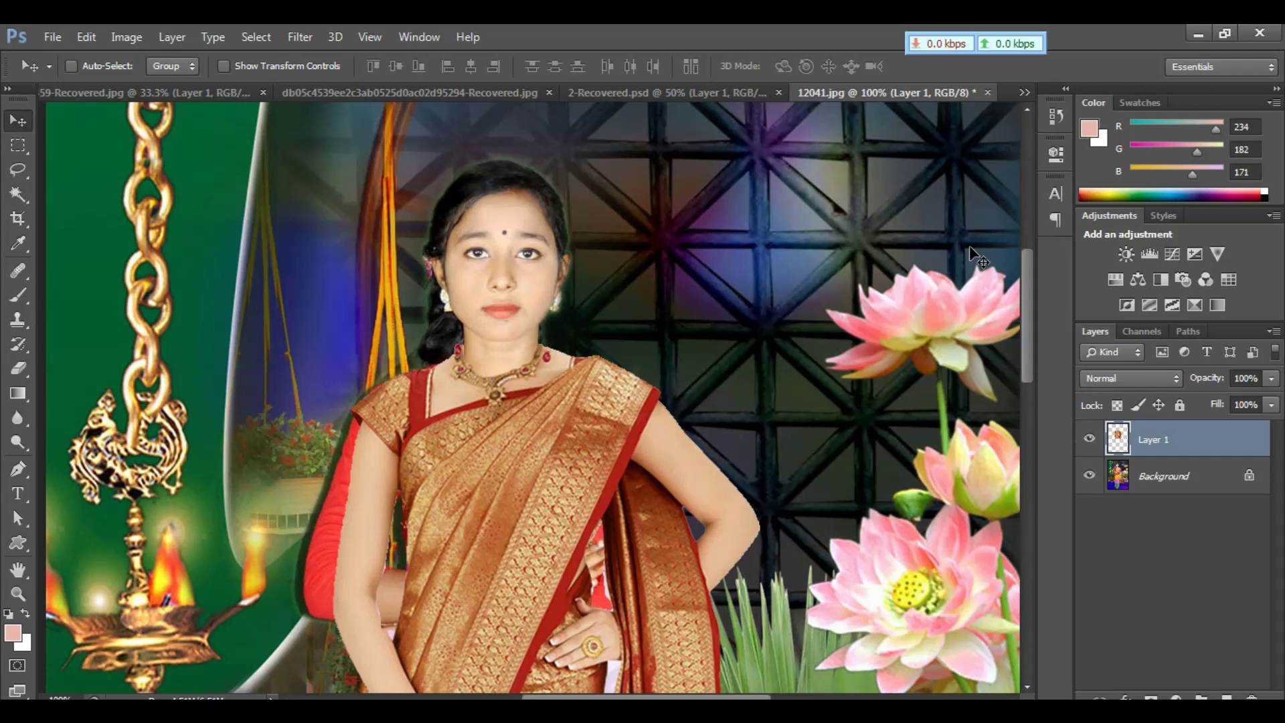
key(ctrl+minus)
key(ctrl+minus)
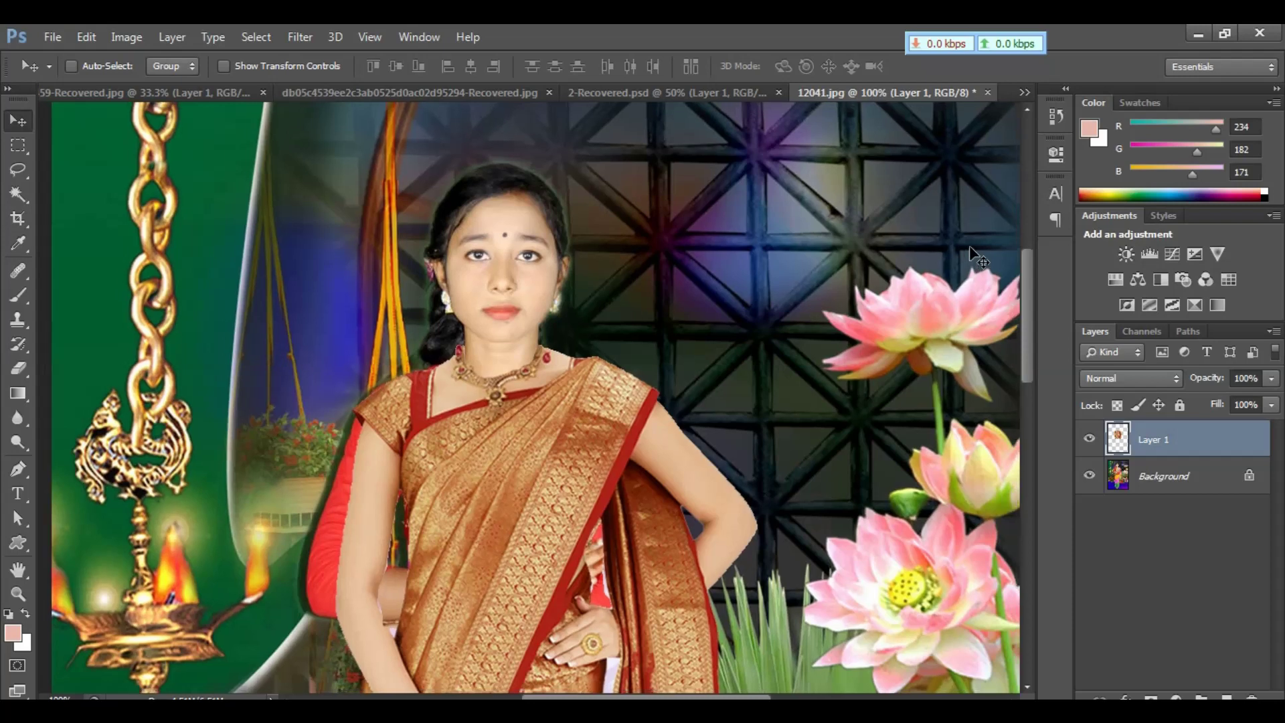
key(ctrl+plus)
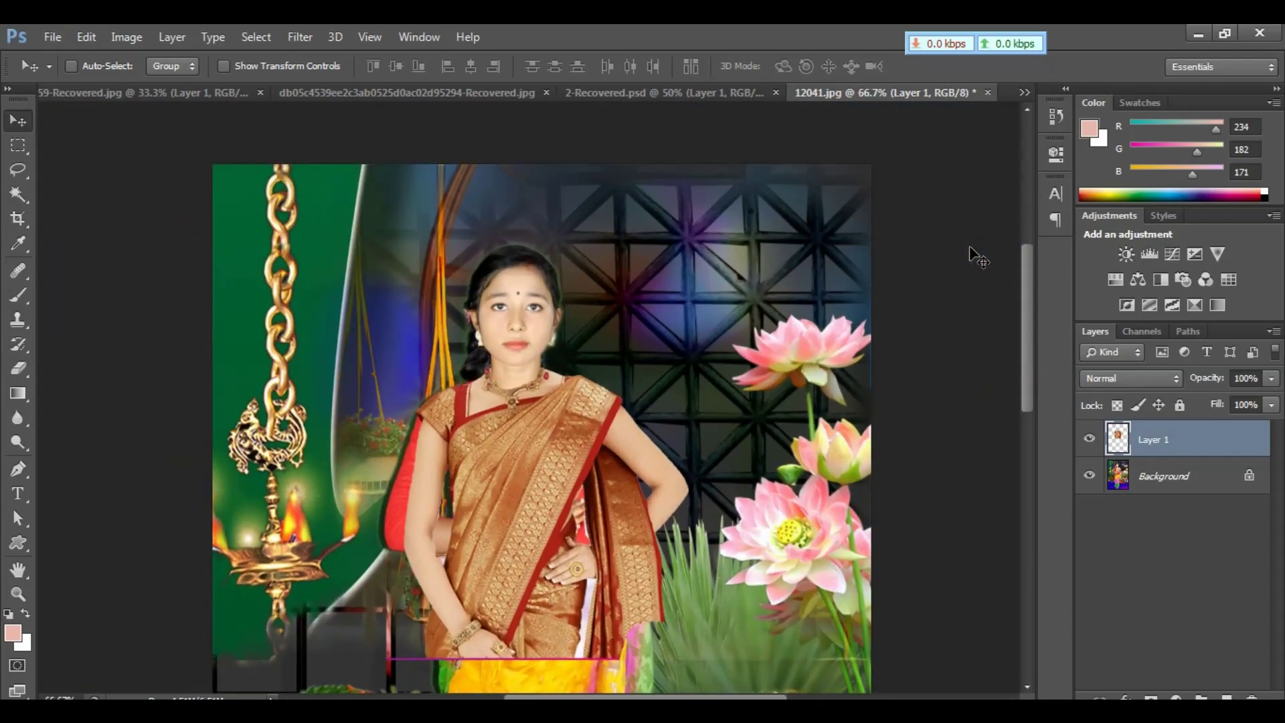
key(c)
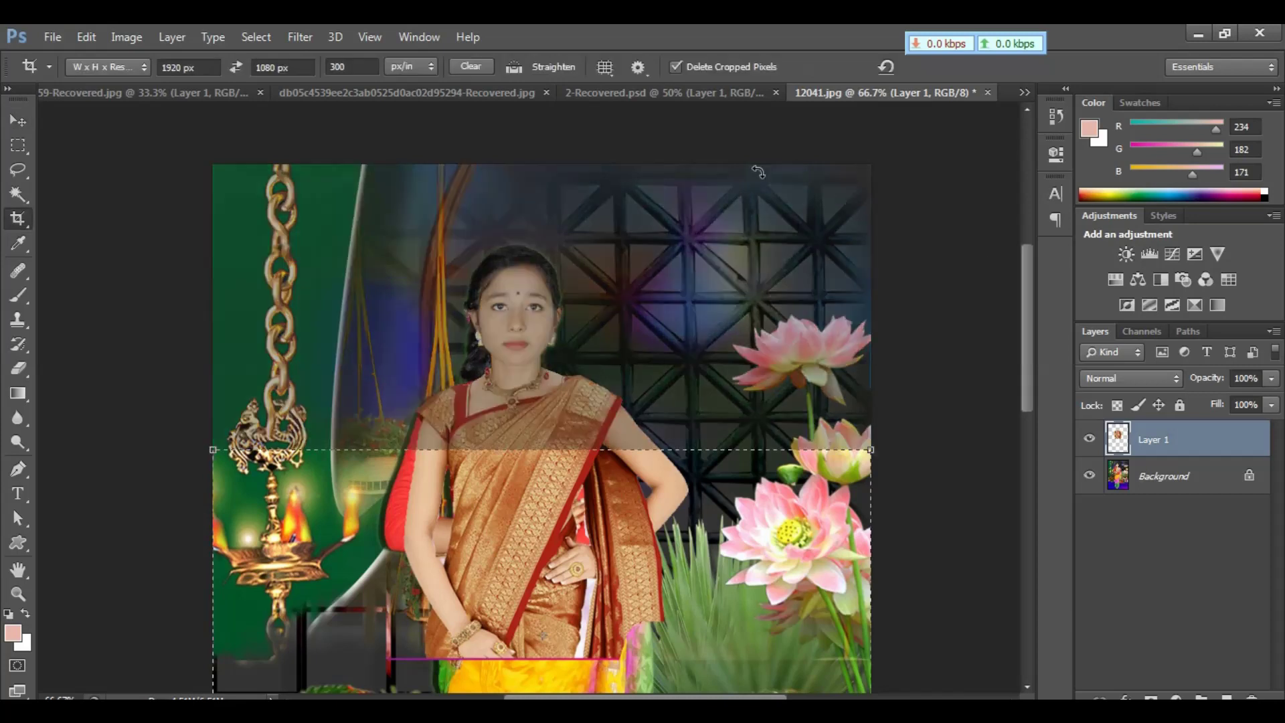
- Crop to a 4 × 6 inch frame centred on the woman's upper body
click(197, 69)
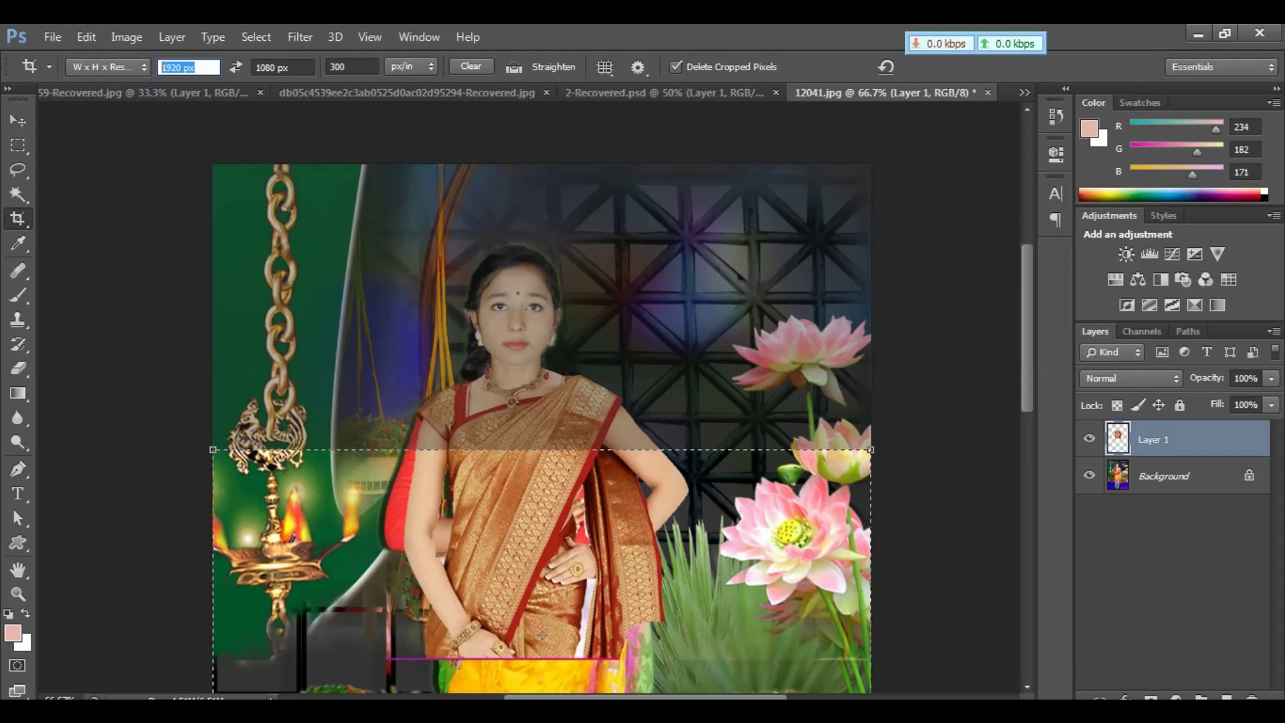
text(4)
click(297, 68)
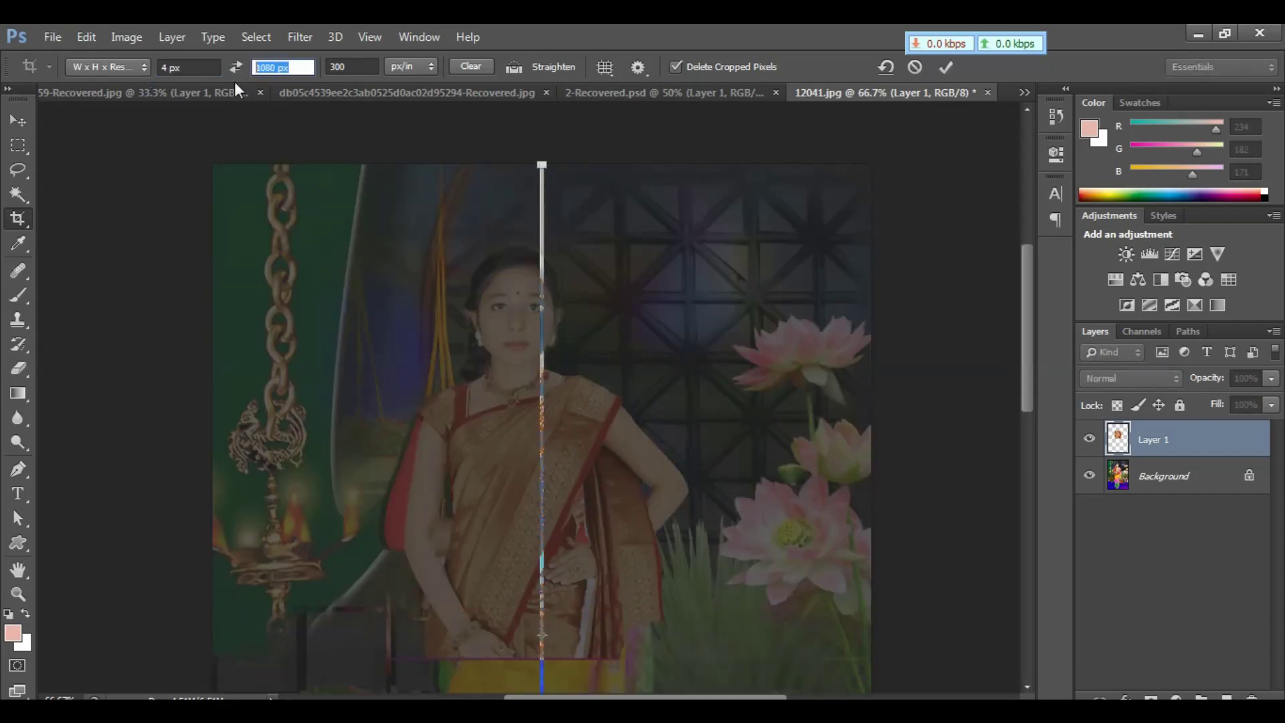
text(6)
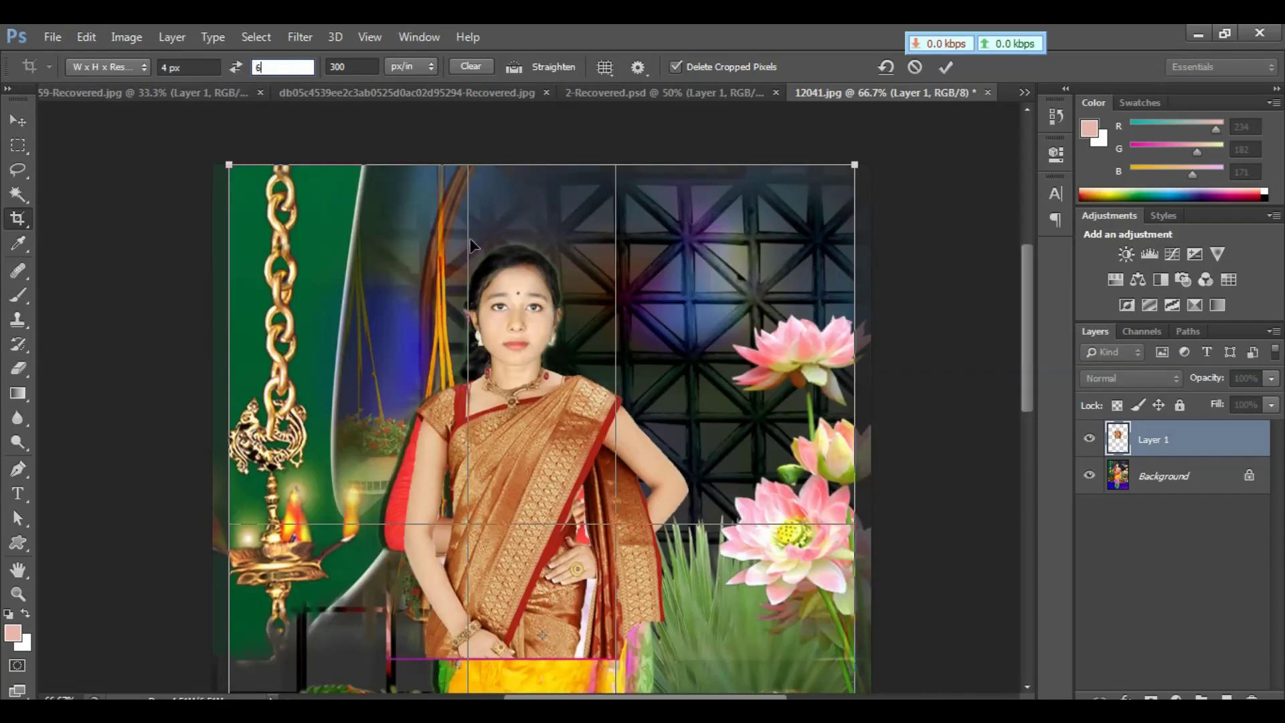
key(ctrl+minus)
key(ctrl+minus)
key(ctrl+minus)
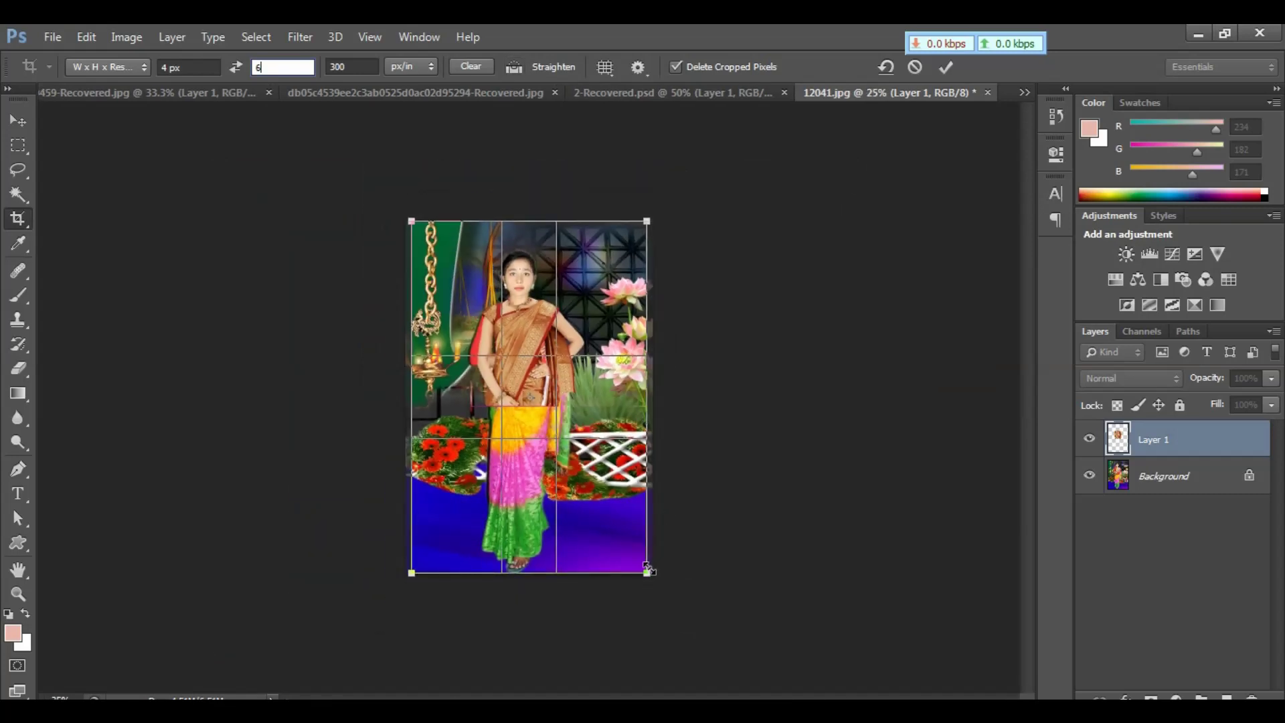
drag(646, 571, 615, 345)
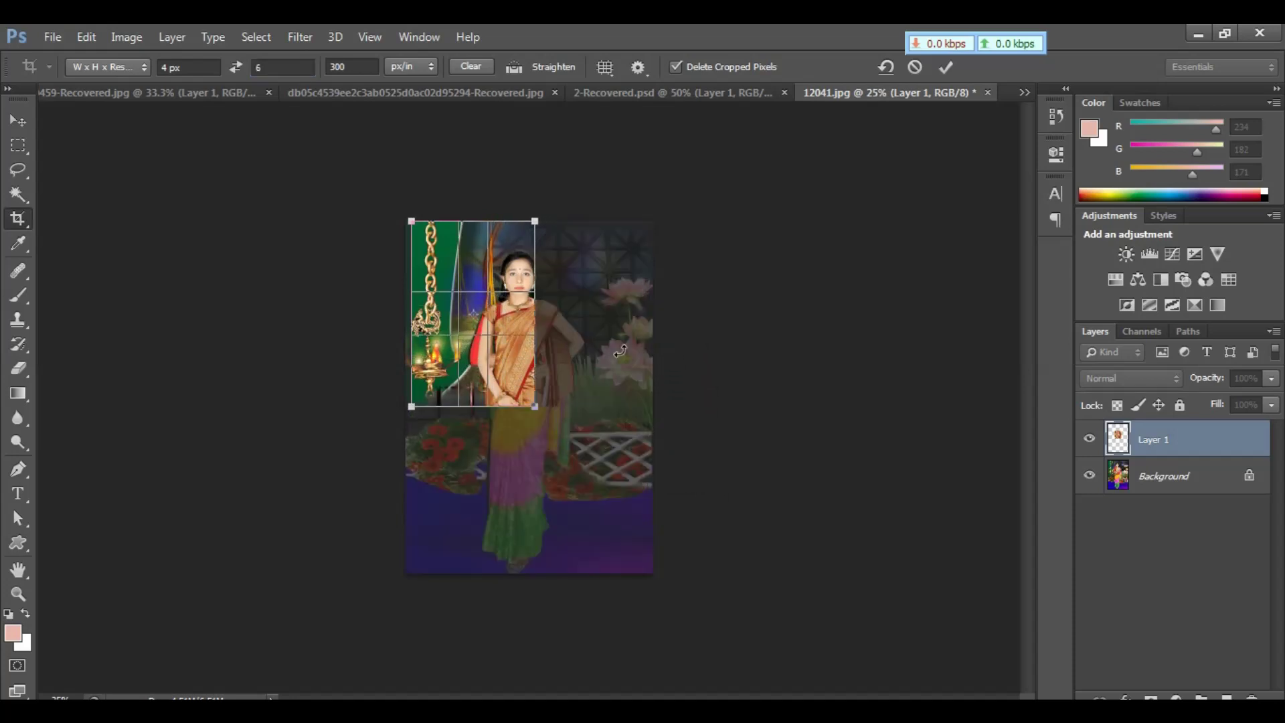
drag(485, 334, 525, 322)
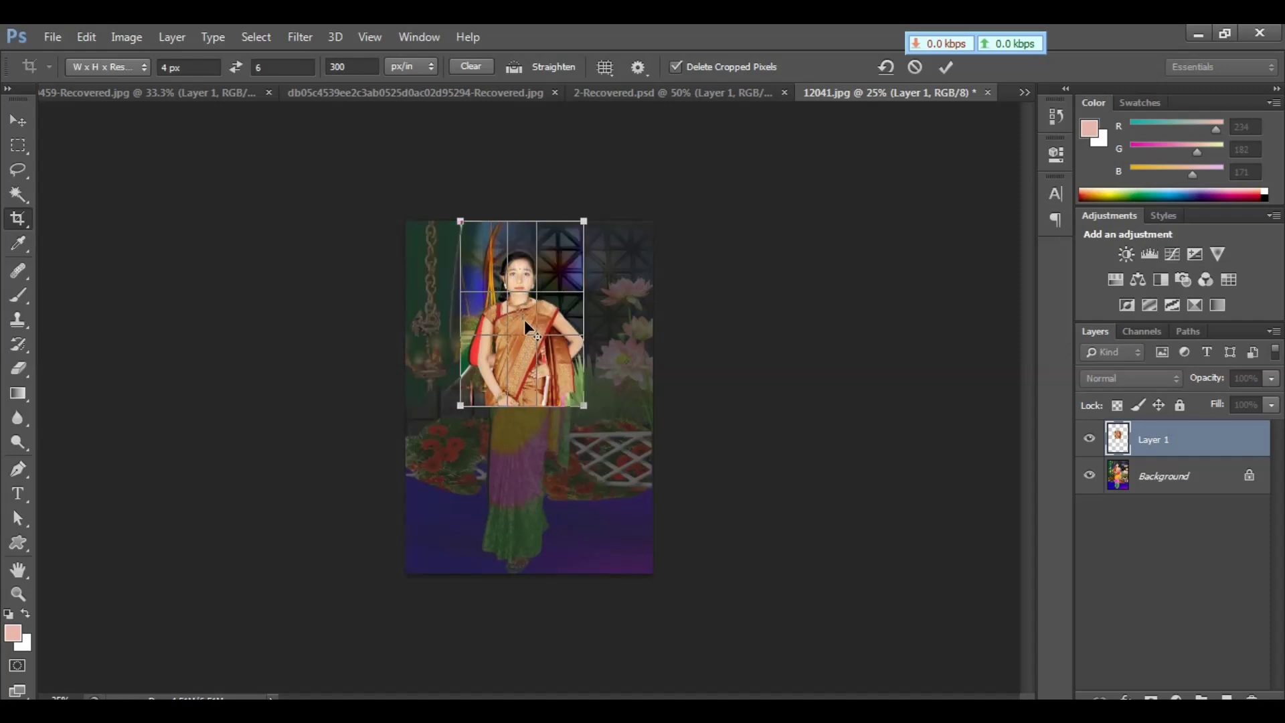
key(Return)
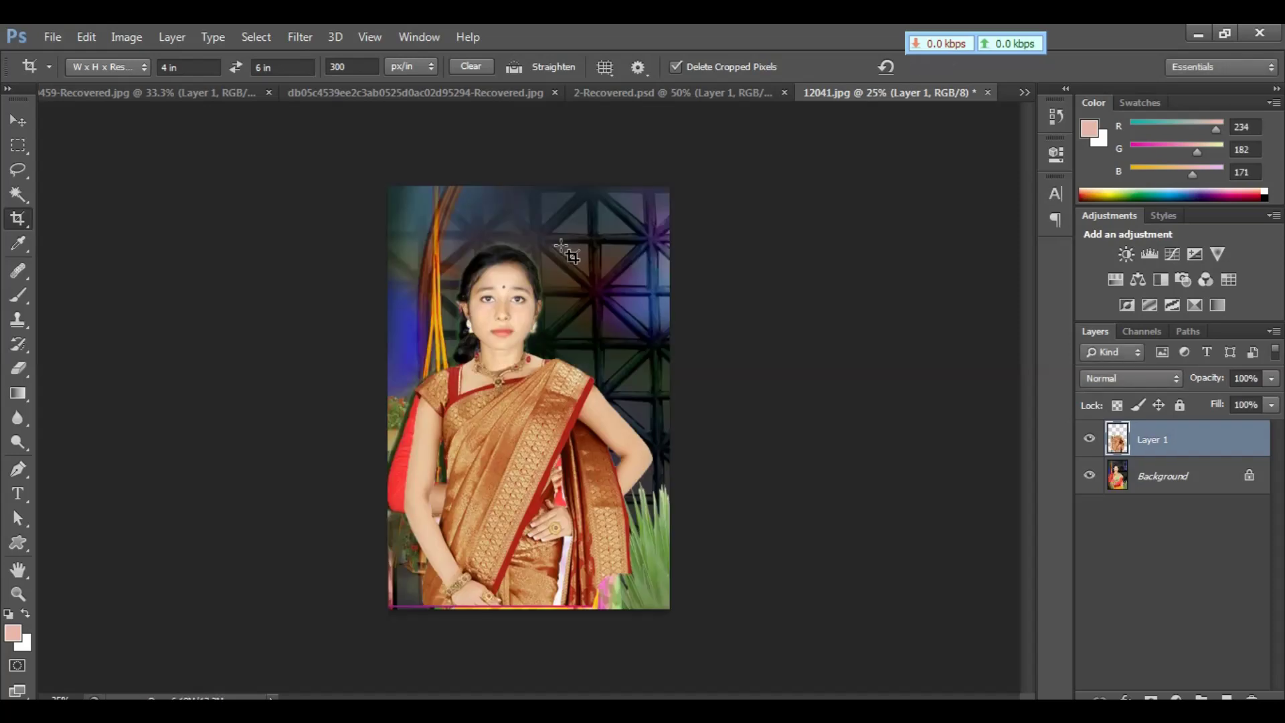
key(ctrl+plus)
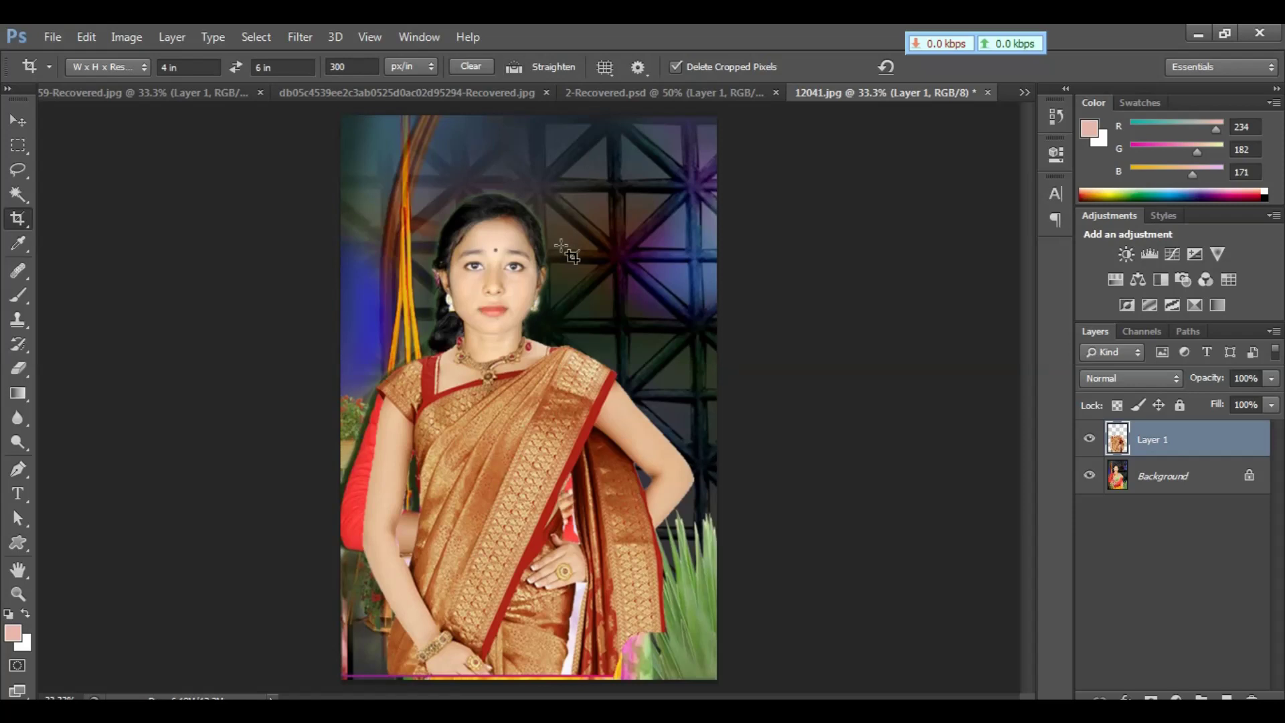
- Select the whole canvas, switch to the Pen tool, and make the Background layer active
key(ctrl+a)
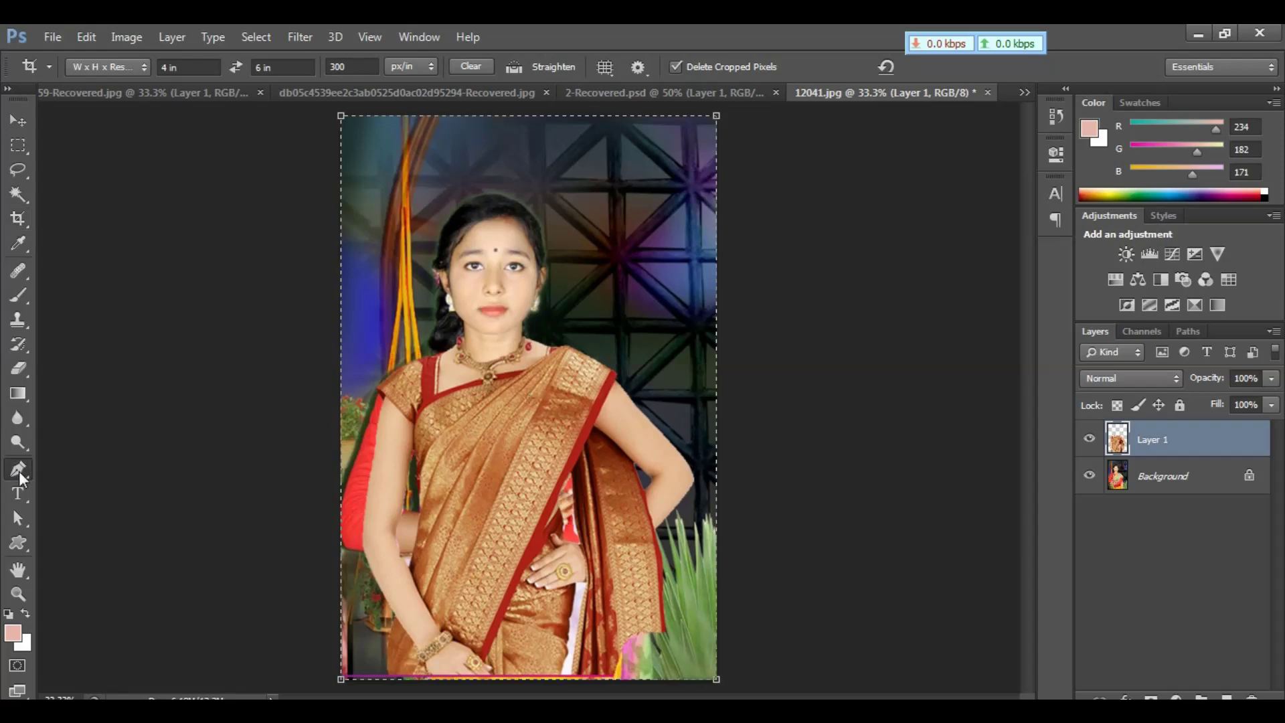
click(18, 469)
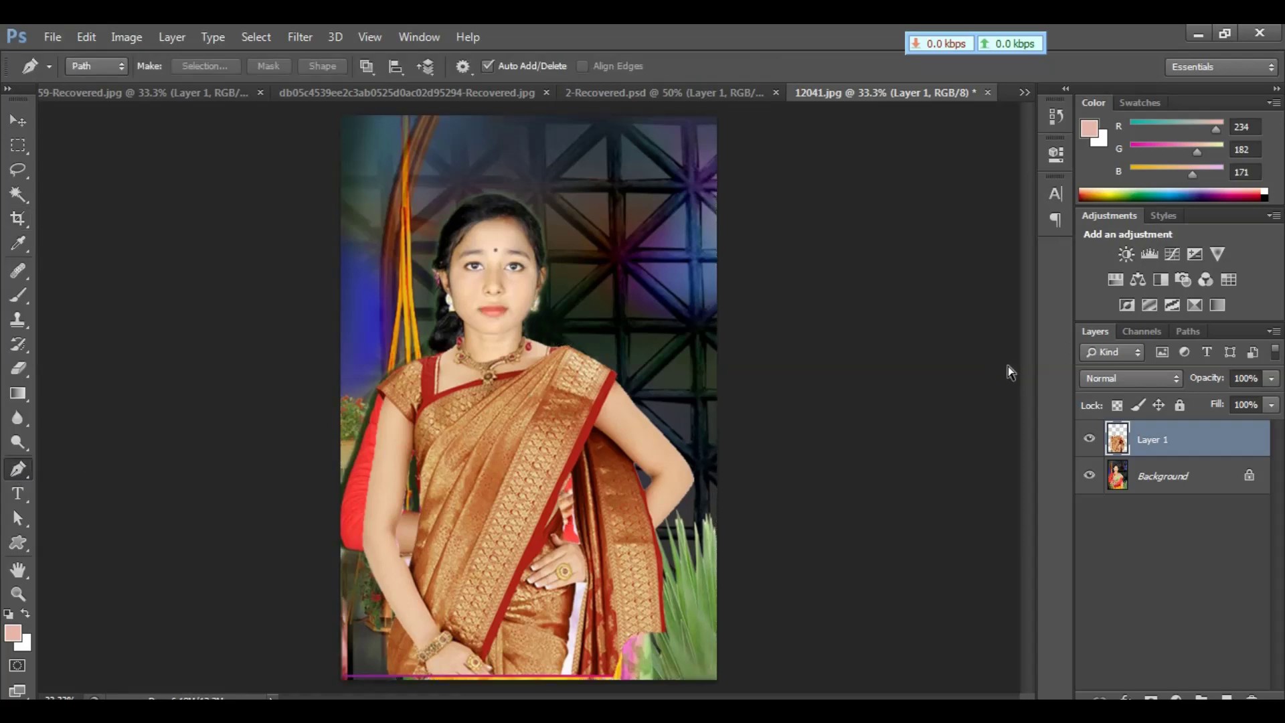
key(ctrl+plus)
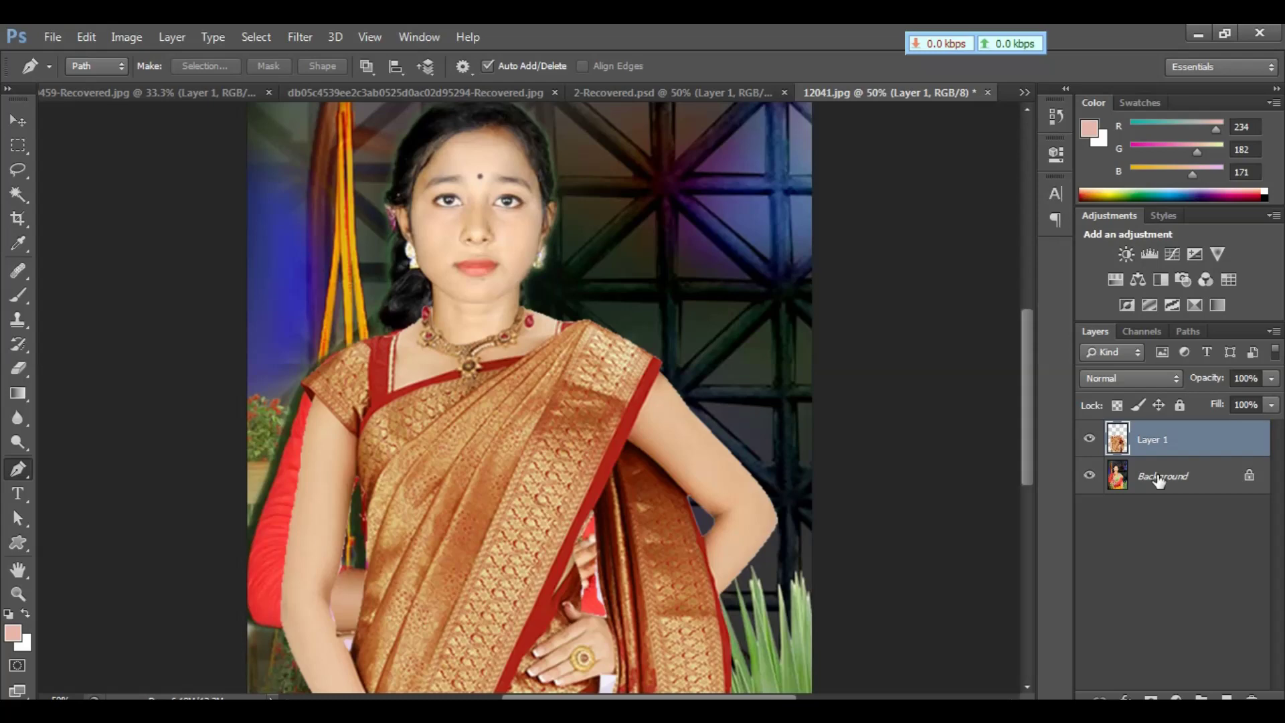
click(1160, 479)
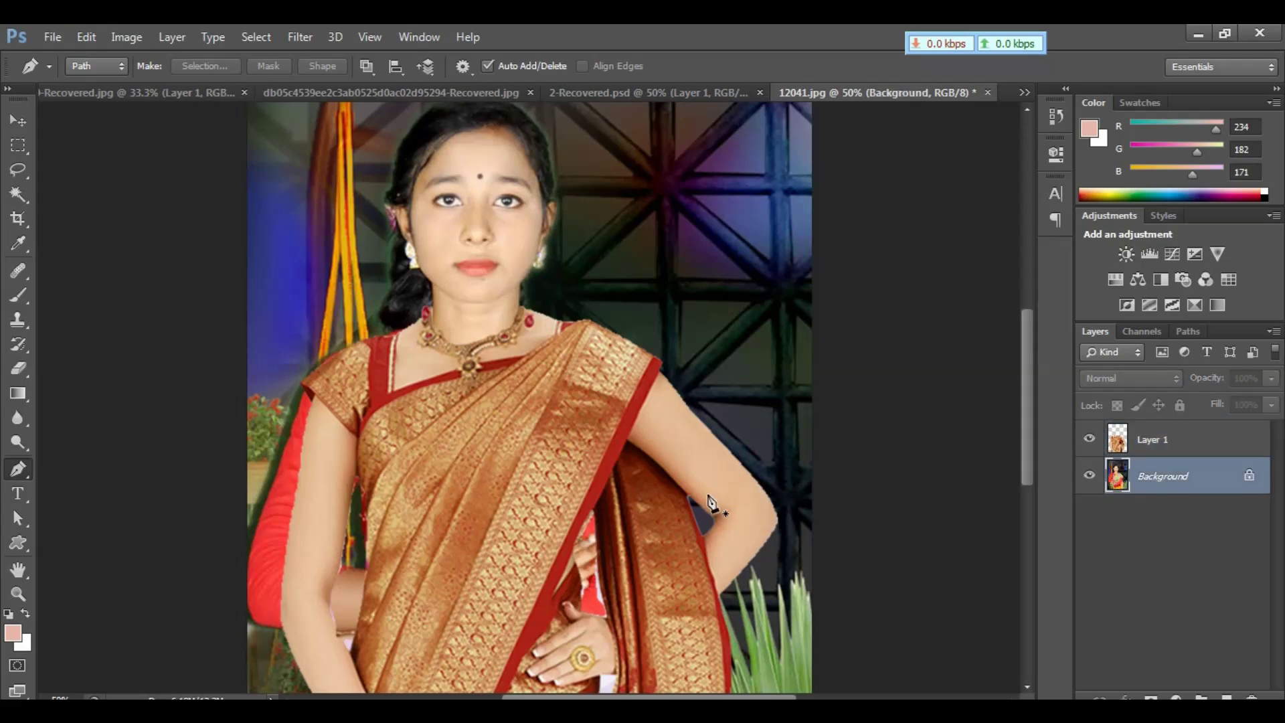
- Start the pen path at the woman's wrist and trace it up her arm
drag(657, 531, 719, 306)
drag(401, 603, 426, 532)
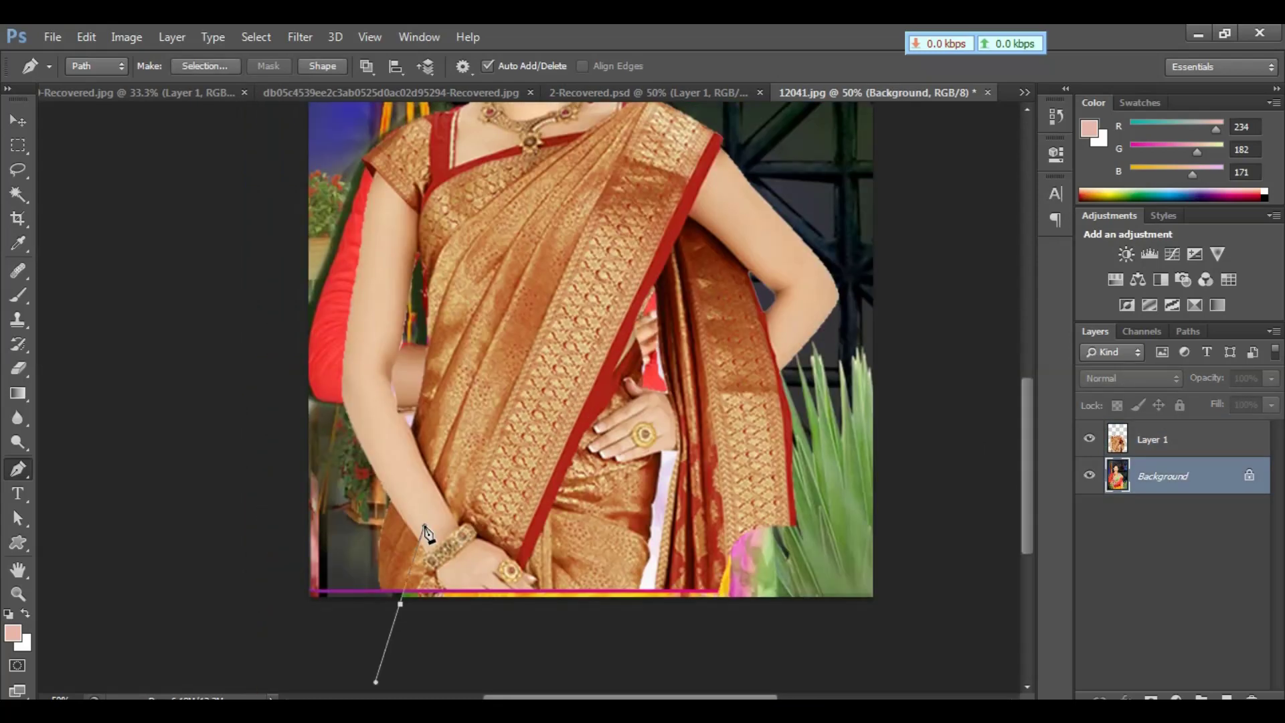
click(424, 526)
click(475, 422)
scroll(469, 362, up, 6)
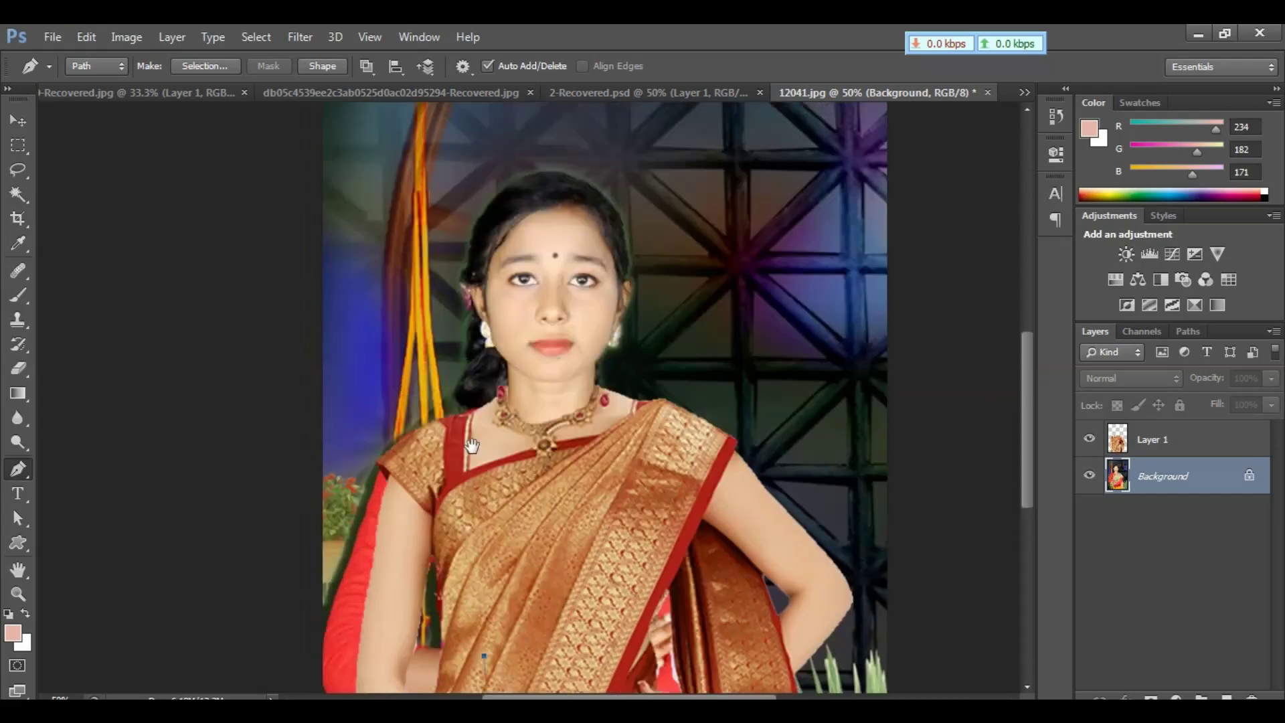
click(485, 556)
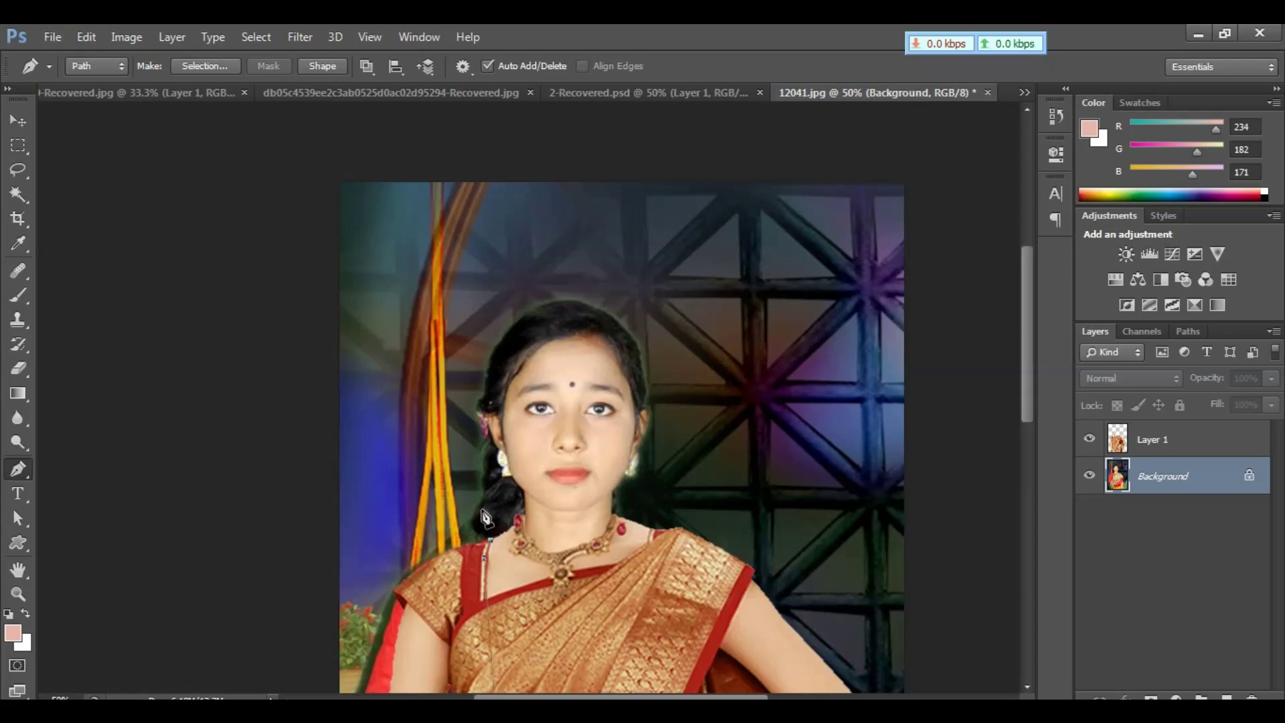
- Trace the path up the side of her hair, over her head and down the other side
drag(482, 499, 506, 470)
click(483, 499)
click(482, 459)
click(485, 402)
drag(549, 304, 609, 290)
drag(644, 411, 640, 475)
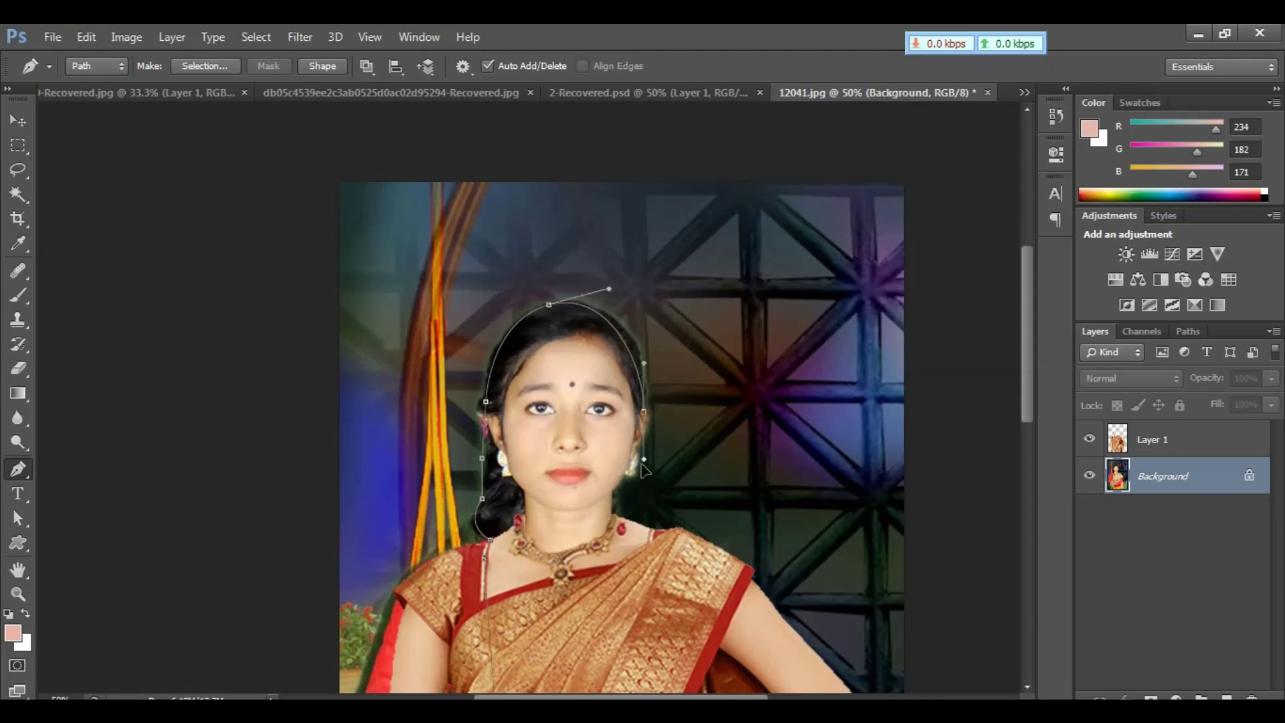
alt+click(644, 411)
click(640, 445)
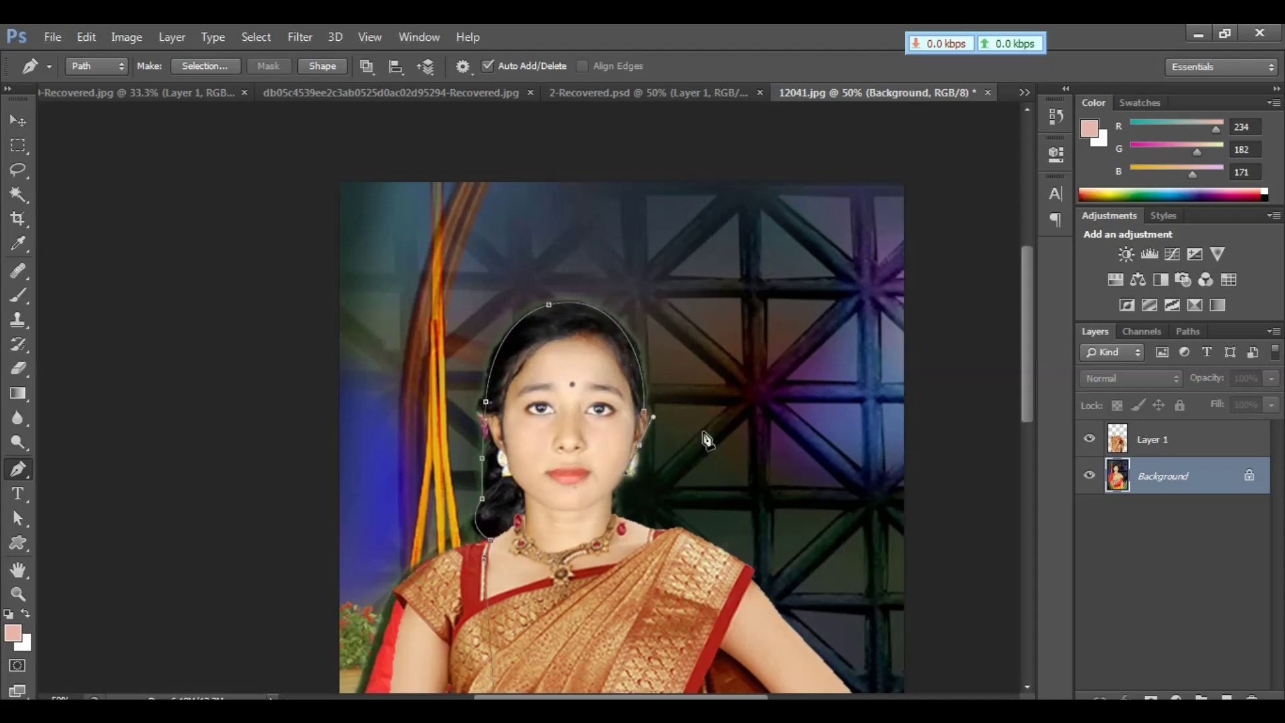
- Continue the path along the hair by her neck down past the photo's bottom edge
drag(629, 473, 615, 476)
key(ctrl+minus)
key(ctrl+minus)
key(ctrl+minus)
click(544, 539)
drag(572, 558, 653, 546)
- Loop the path wide around the canvas back to the bottom and load it as a selection
click(674, 259)
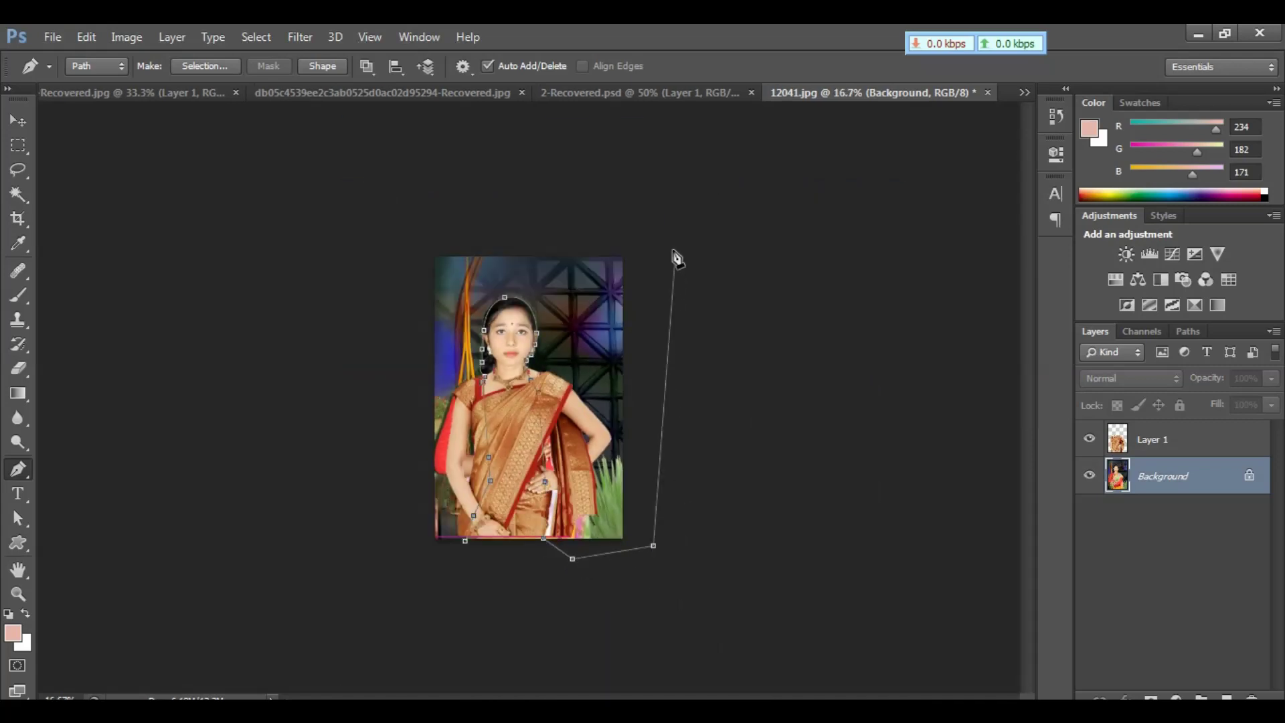
click(587, 197)
click(419, 233)
click(354, 403)
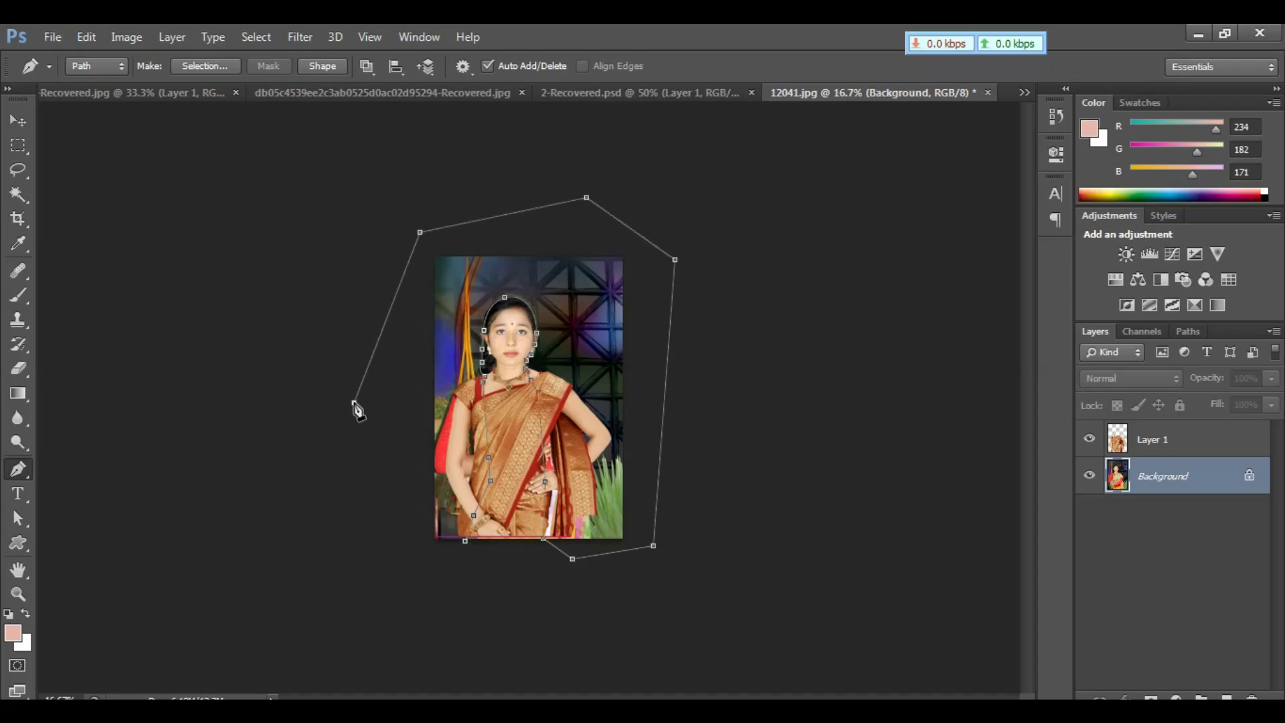
click(382, 550)
click(455, 572)
key(ctrl+Return)
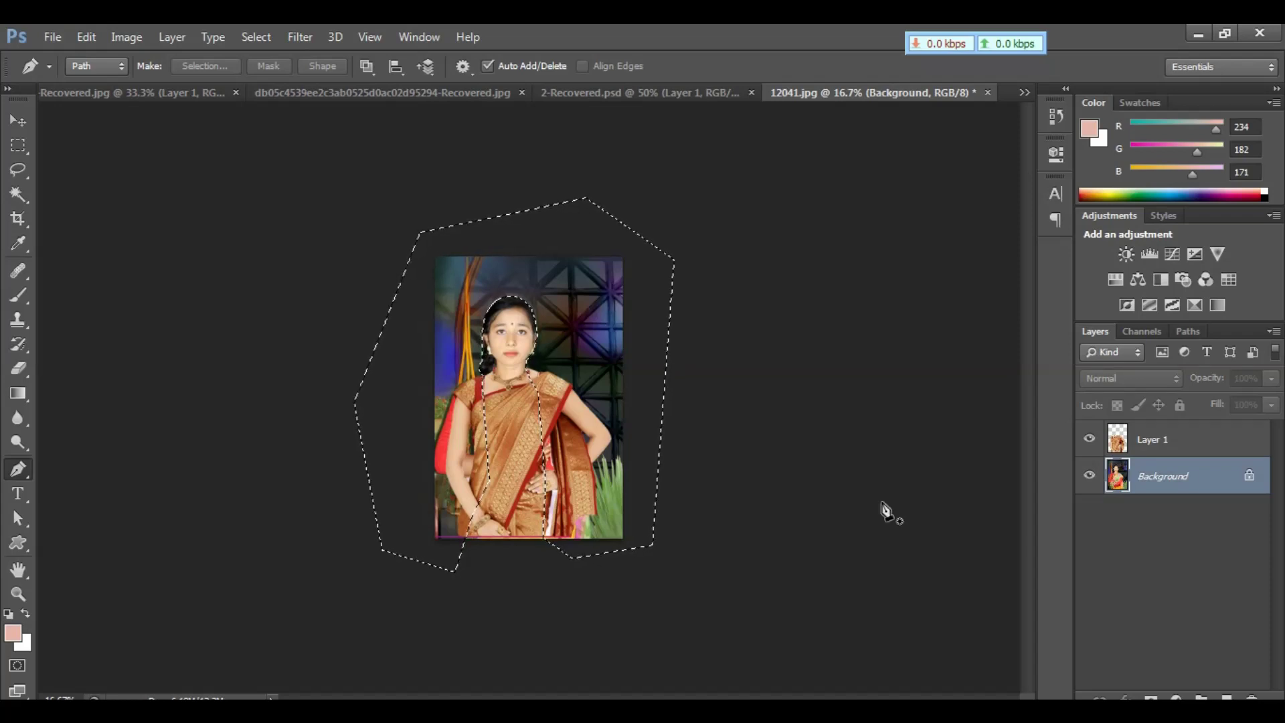
- Convert the Background to Layer 0, delete the selected backdrop, deselect, and zoom in on the woman
double_click(1202, 486)
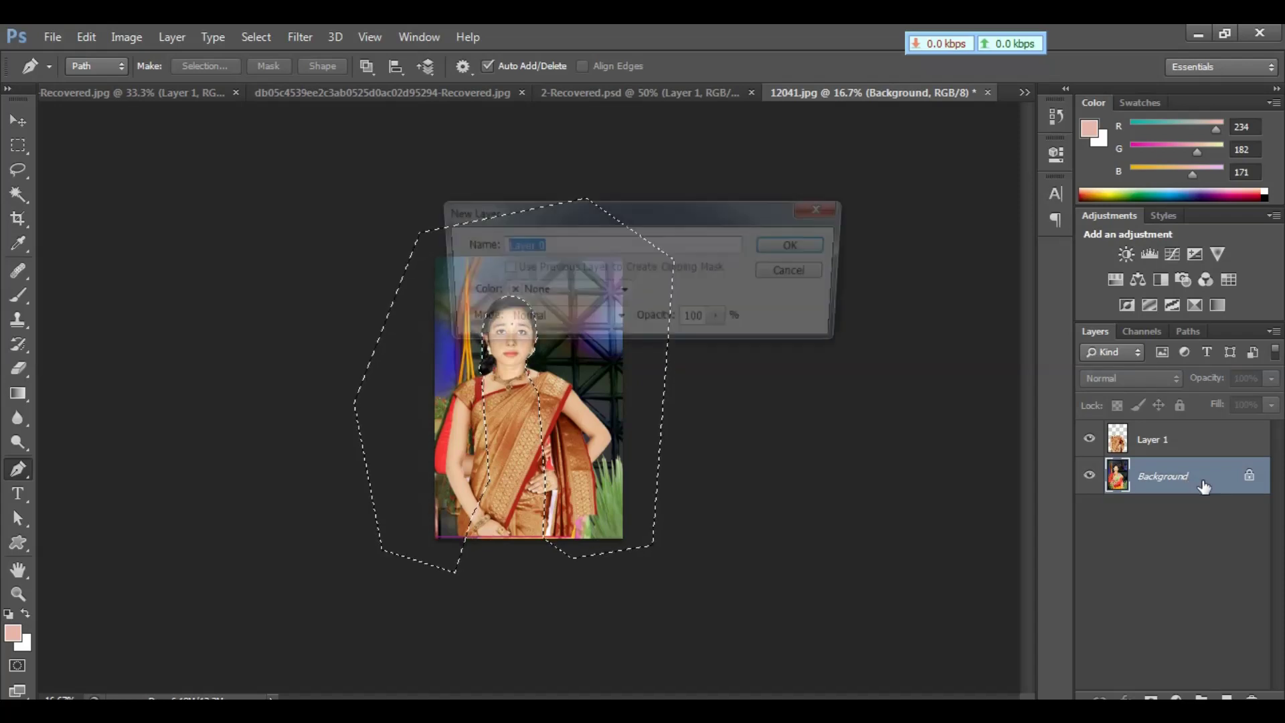
click(803, 247)
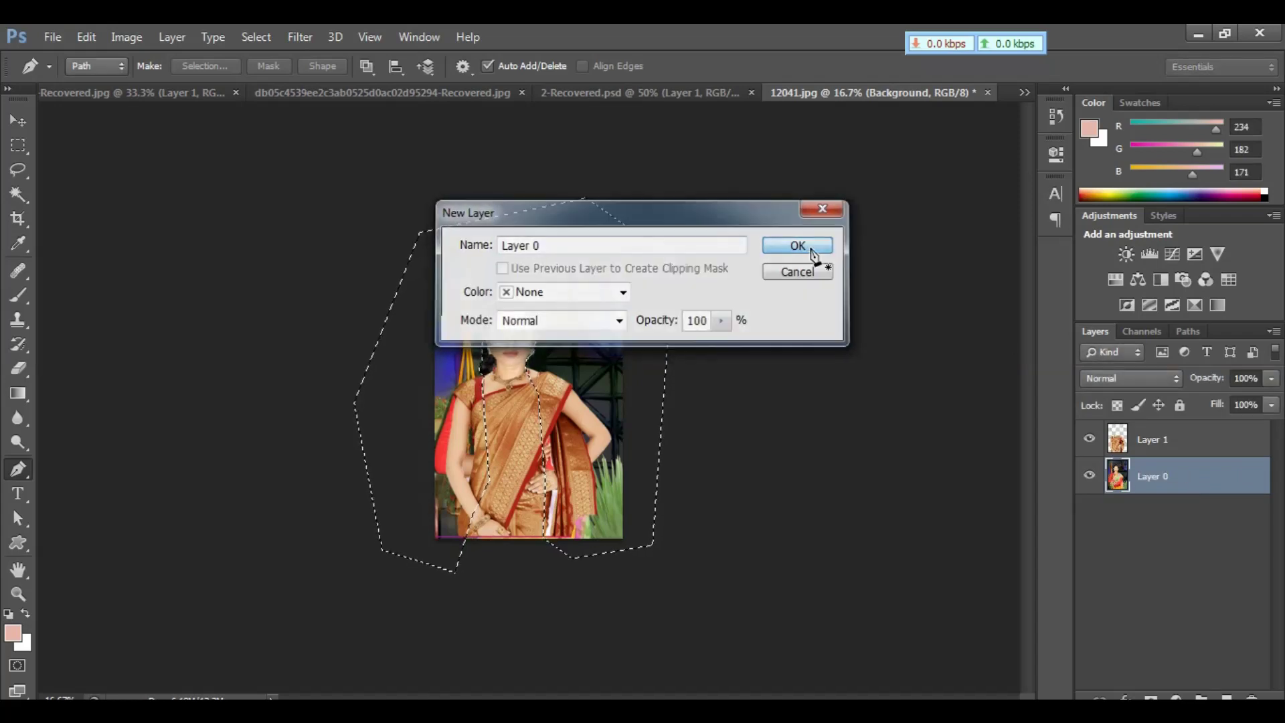
key(Delete)
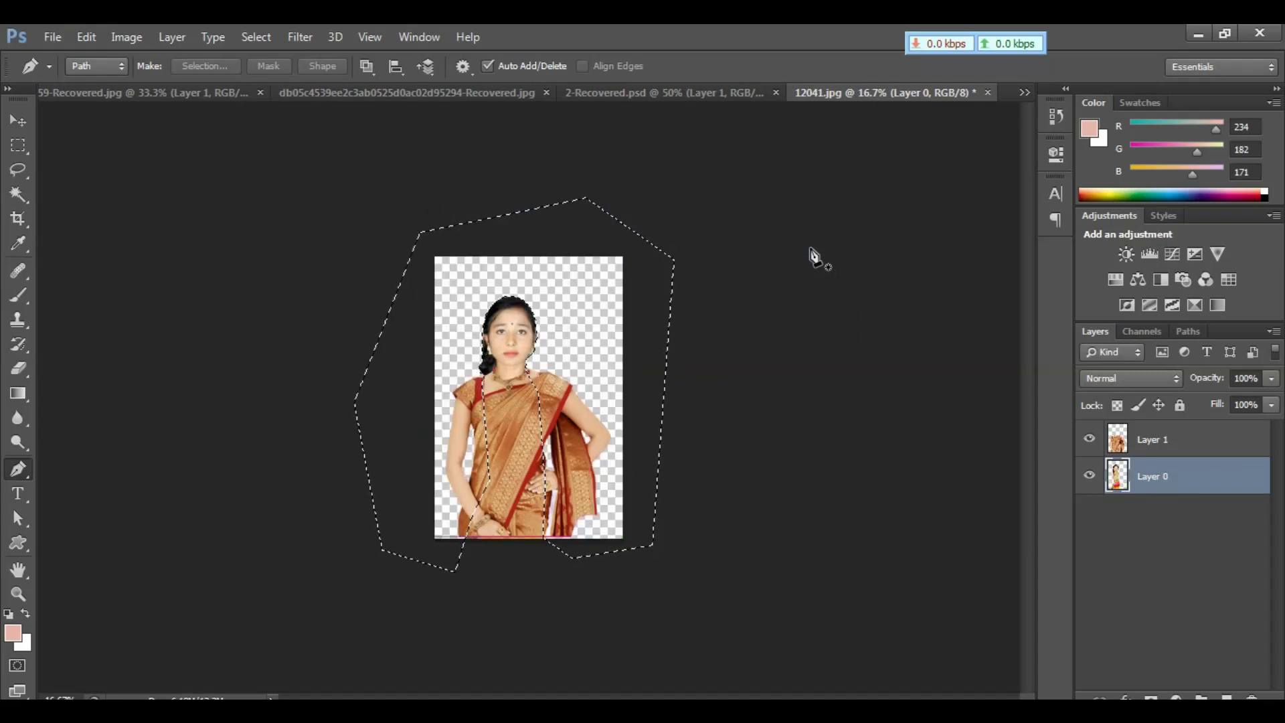
key(ctrl+d)
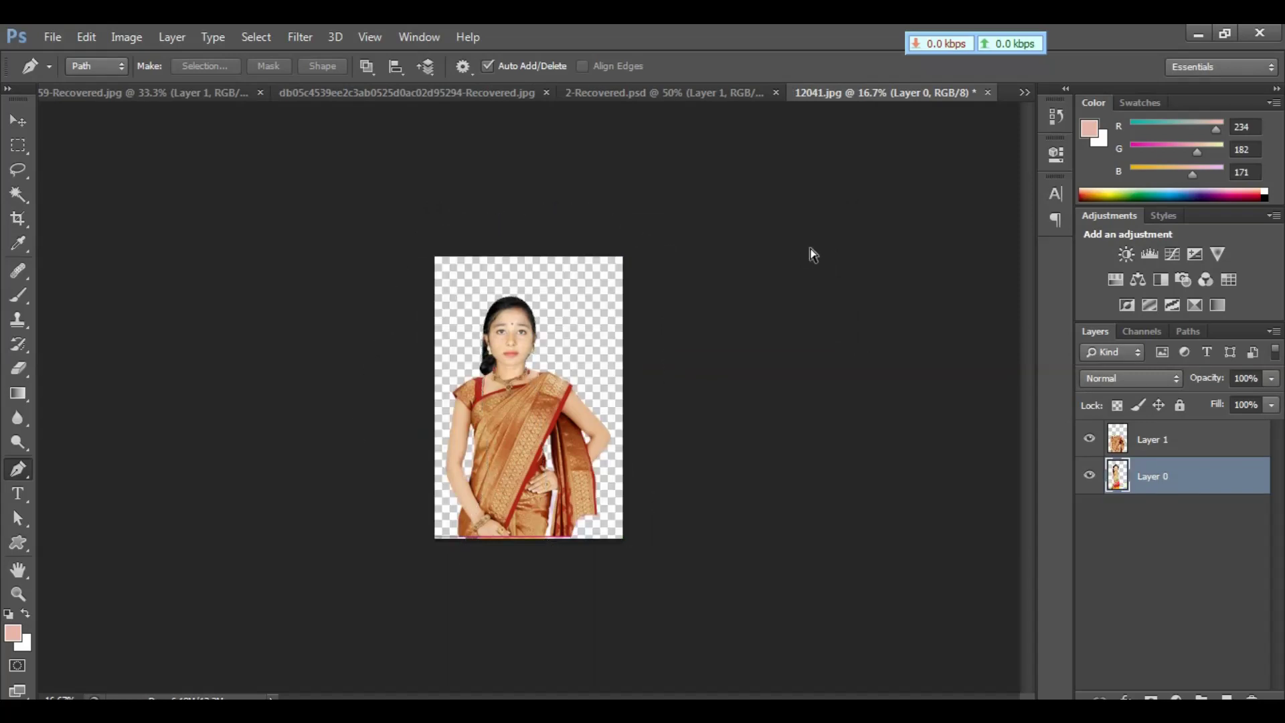
key(ctrl+plus)
key(ctrl+plus)
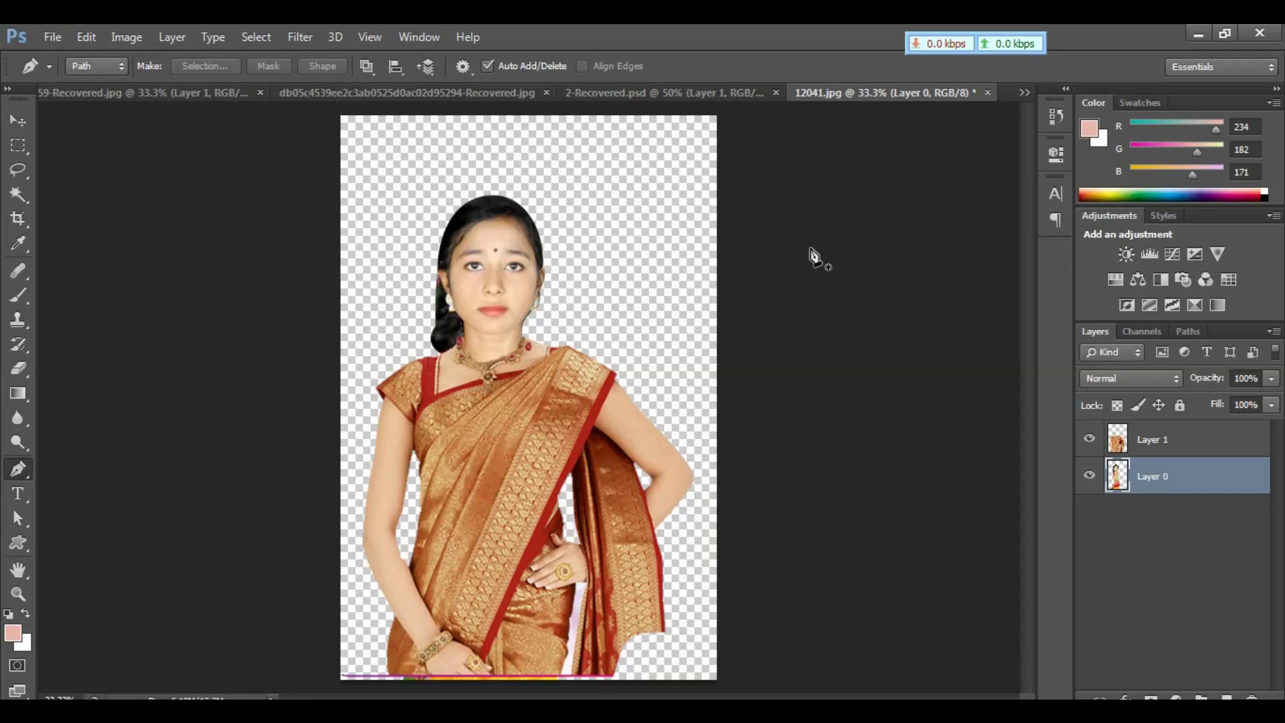
key(ctrl+plus)
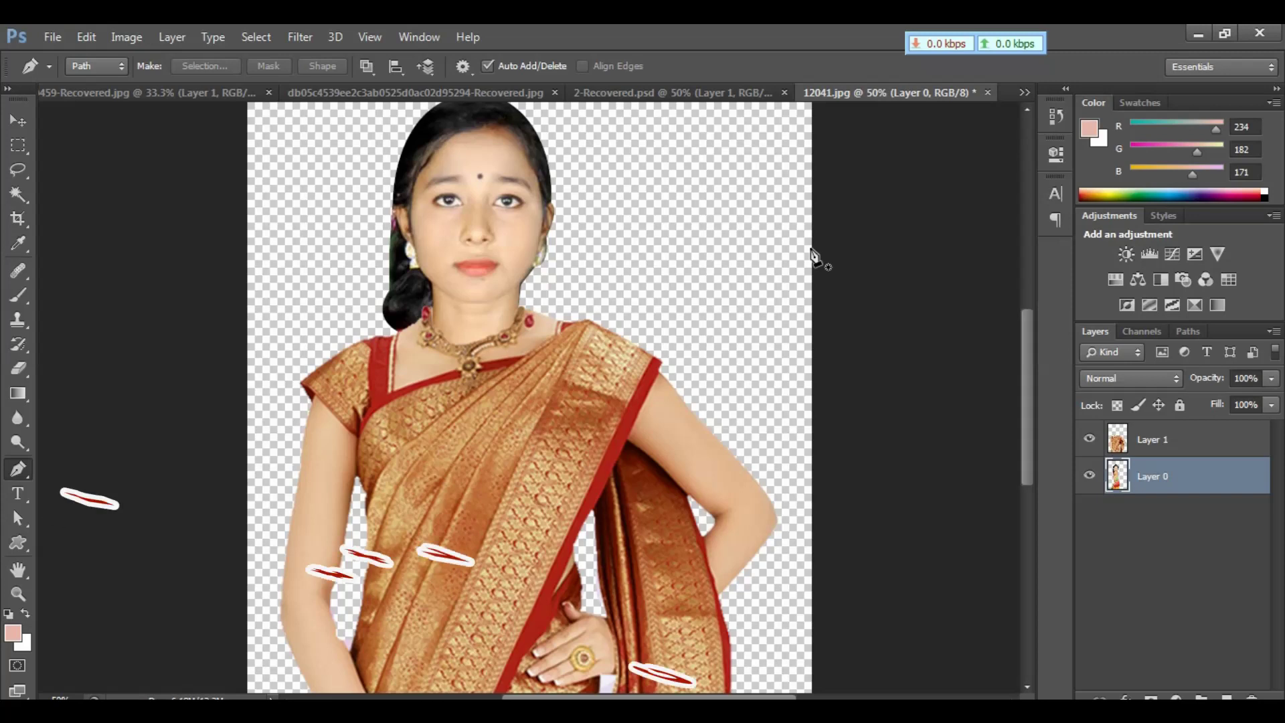
- Darken the cut-out with a Levels adjustment, raising the black input to 46
key(ctrl+l)
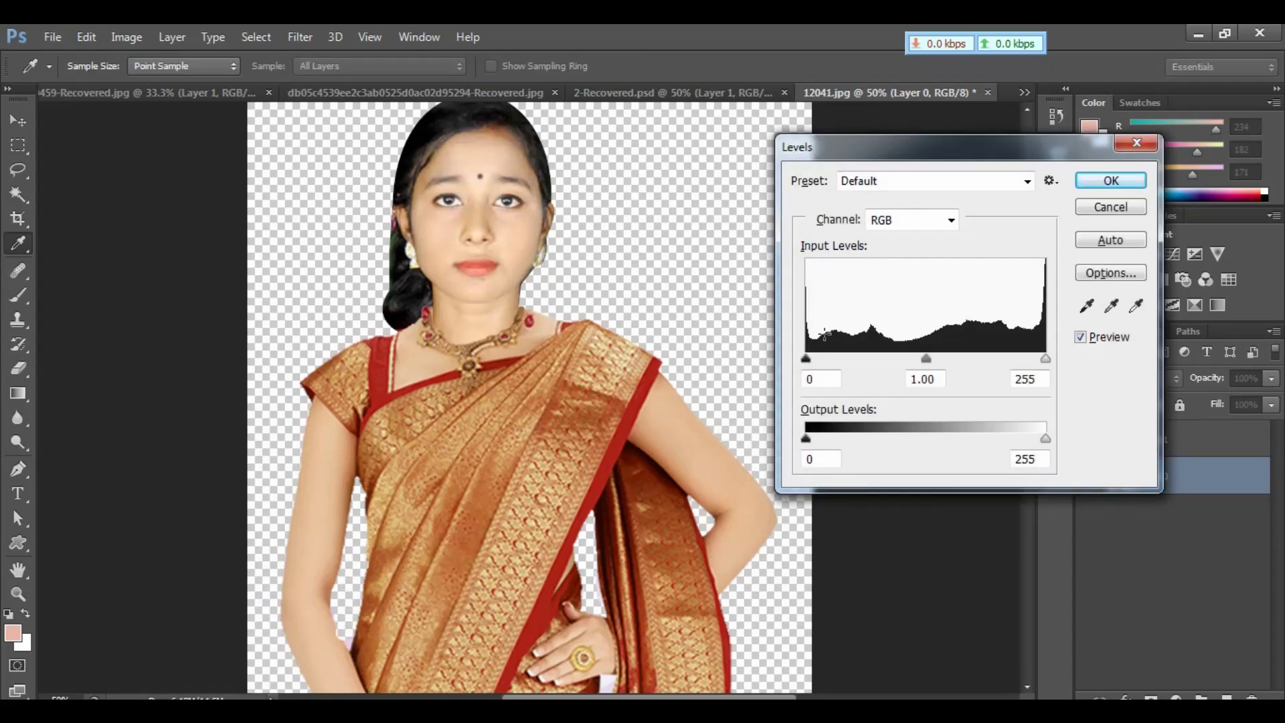
drag(807, 359, 850, 361)
click(1110, 180)
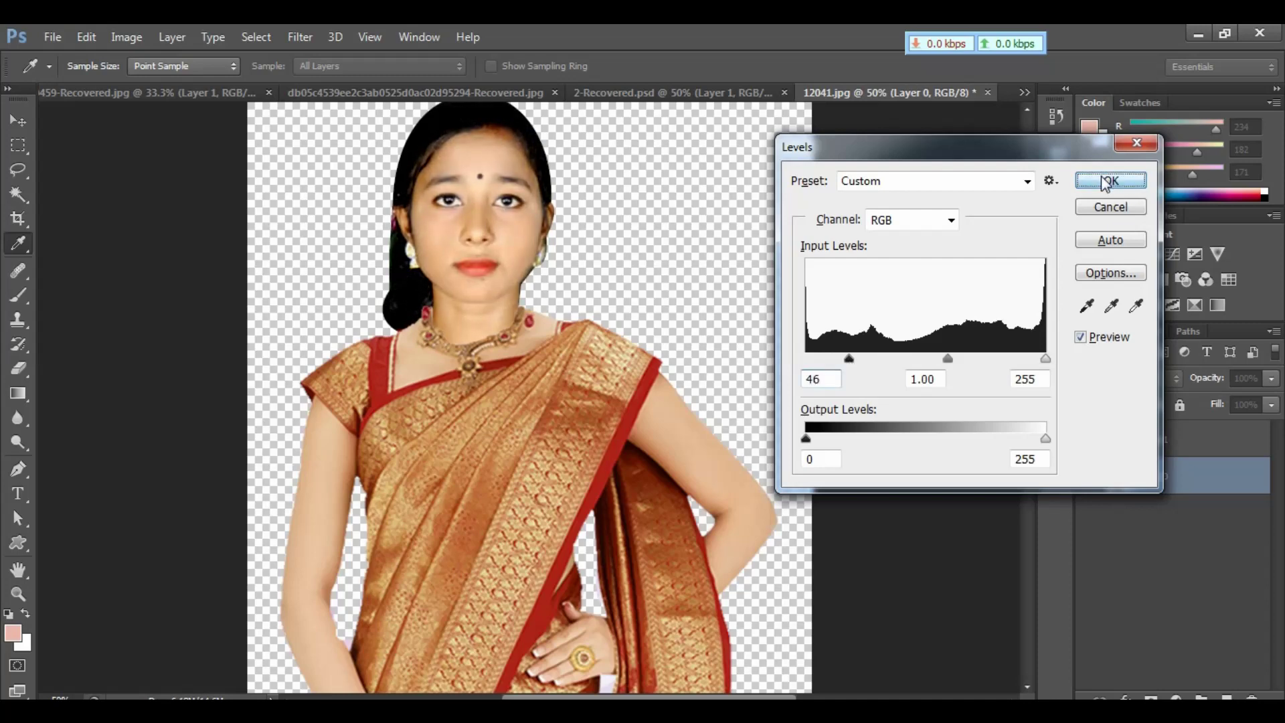
- Zoom out and merge the gold saree Layer 1 down into Layer 0
key(p)
key(ctrl+minus)
key(ctrl+minus)
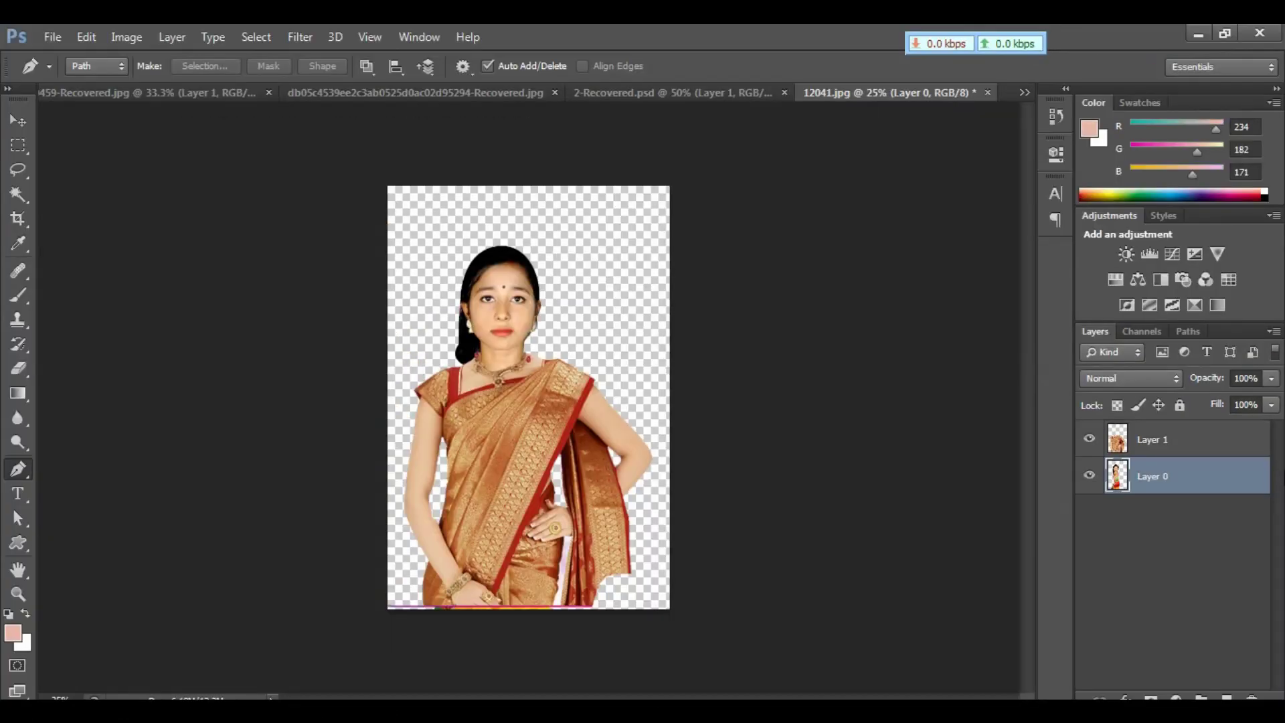
key(ctrl+shift+e)
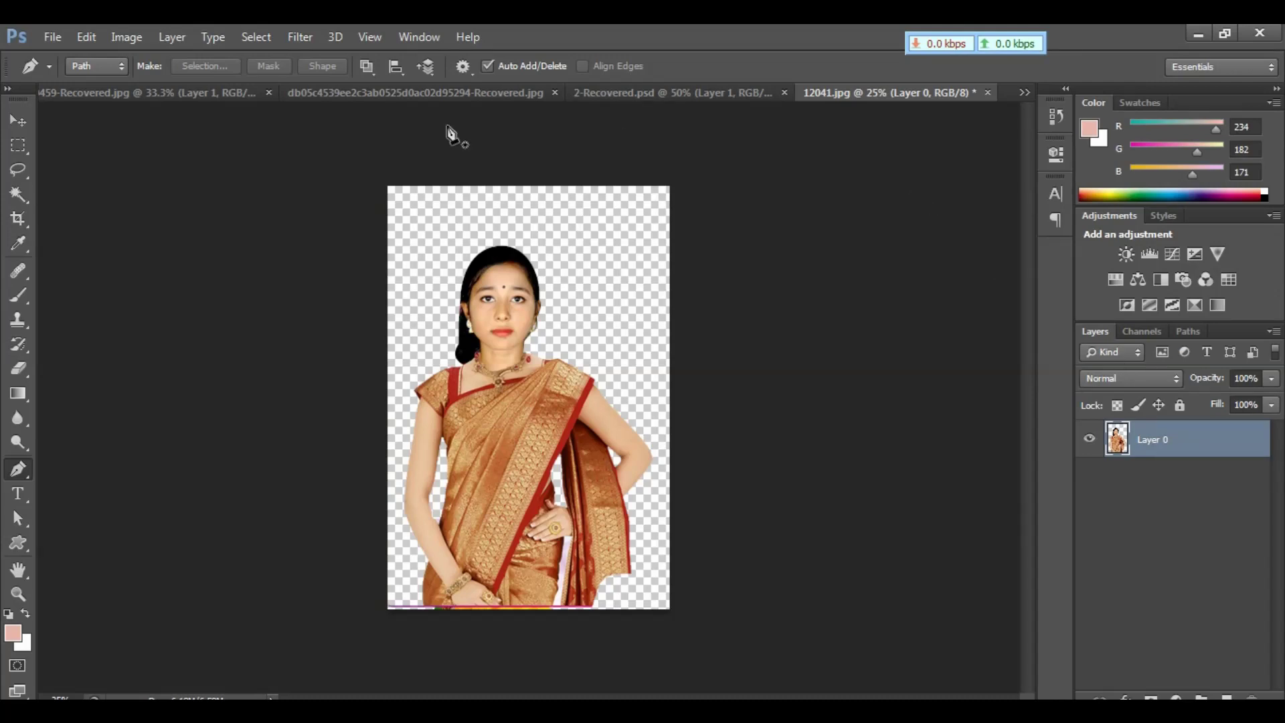
click(54, 36)
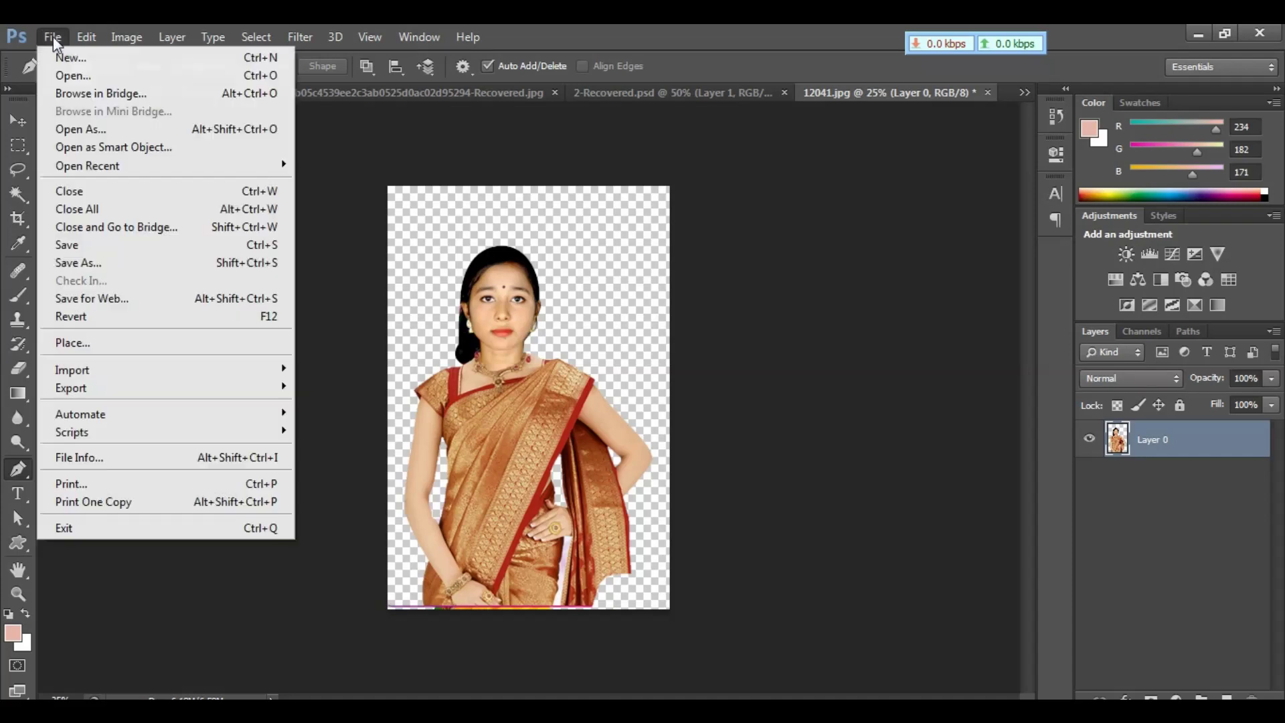
click(76, 76)
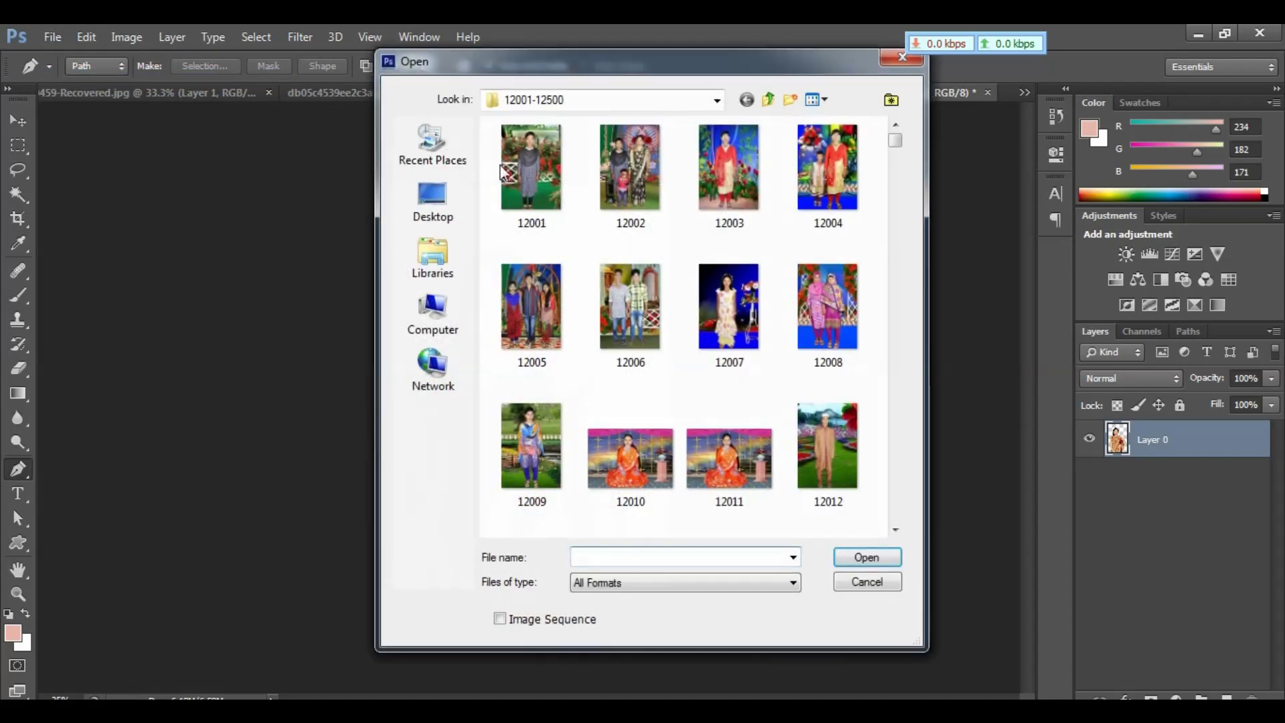
click(441, 328)
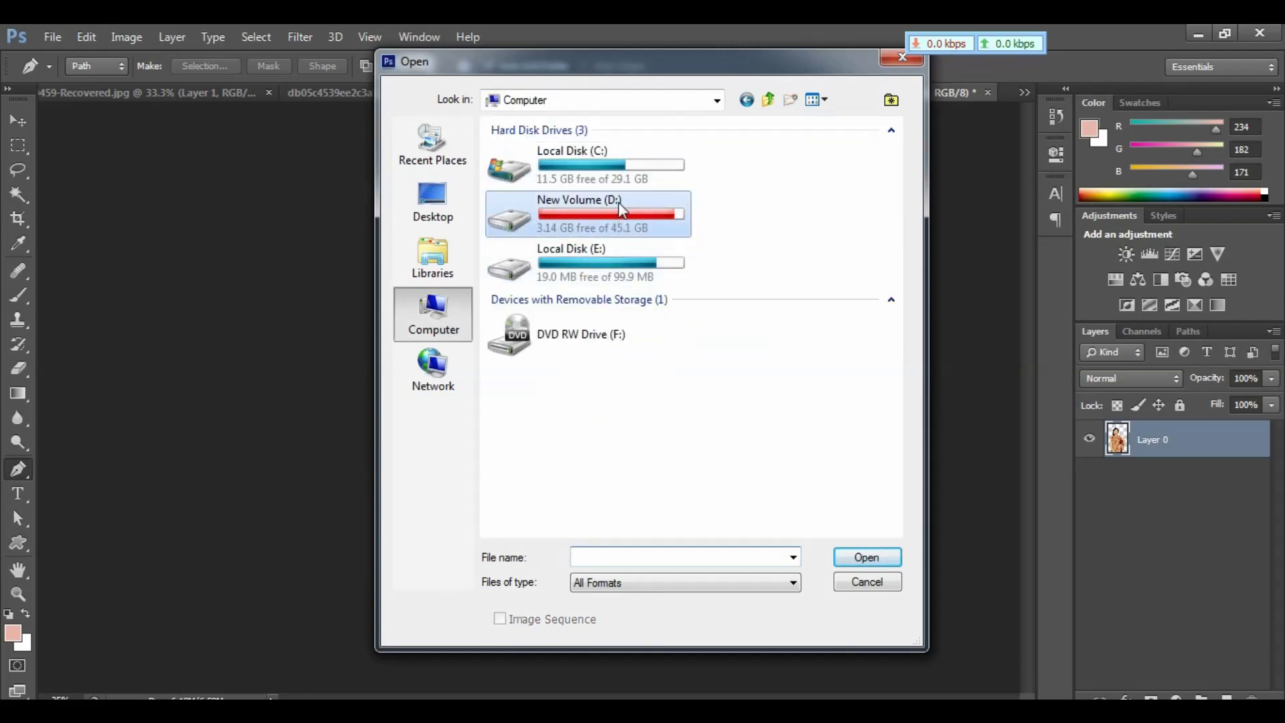
double_click(618, 202)
double_click(535, 185)
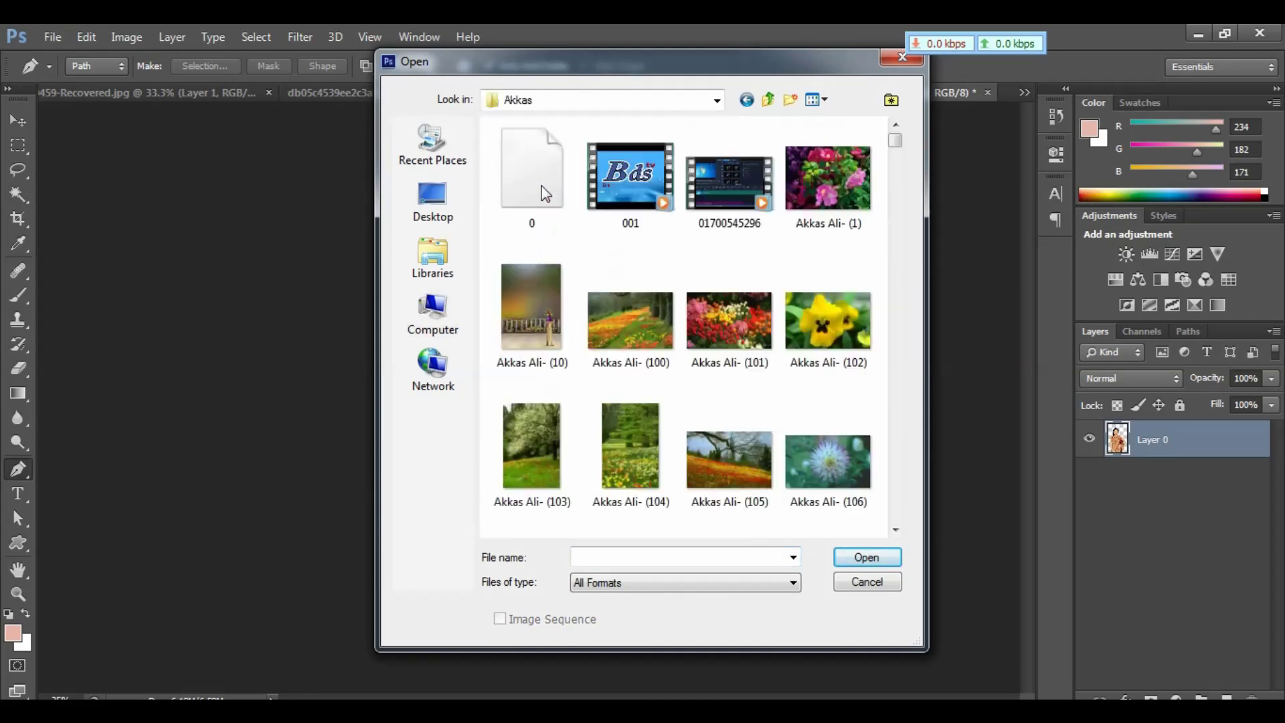
drag(894, 141, 912, 334)
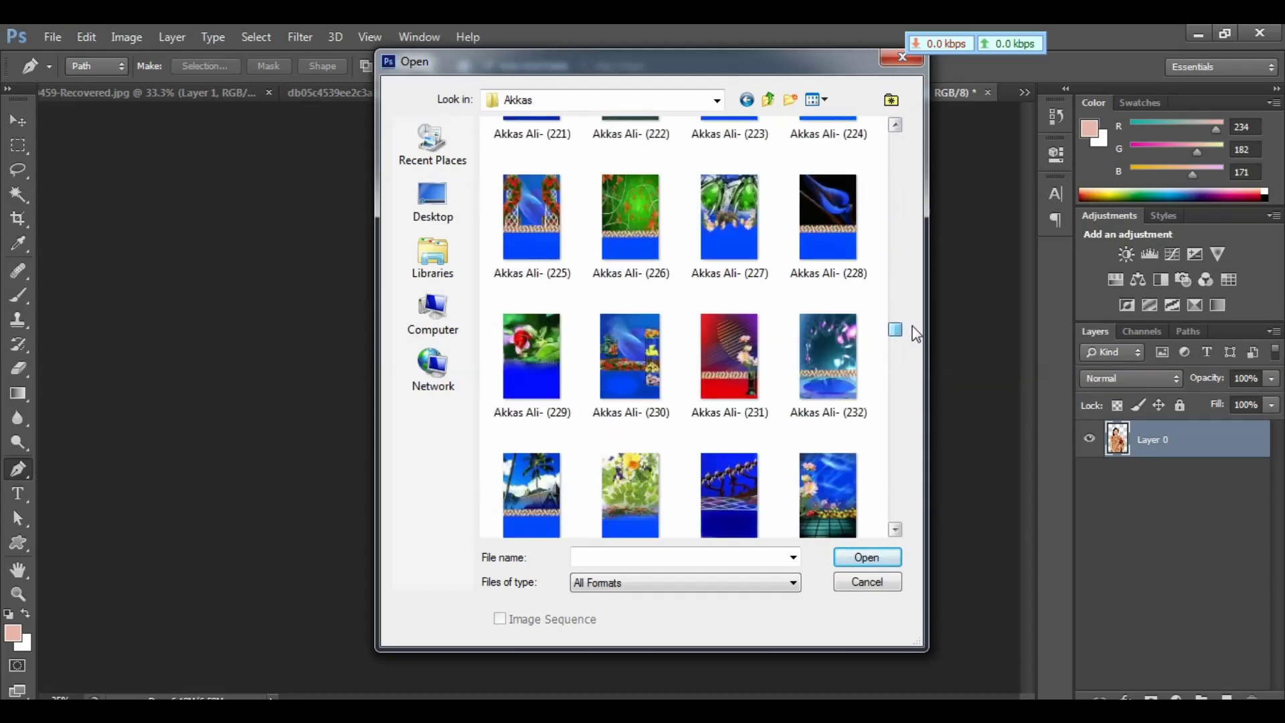
click(740, 481)
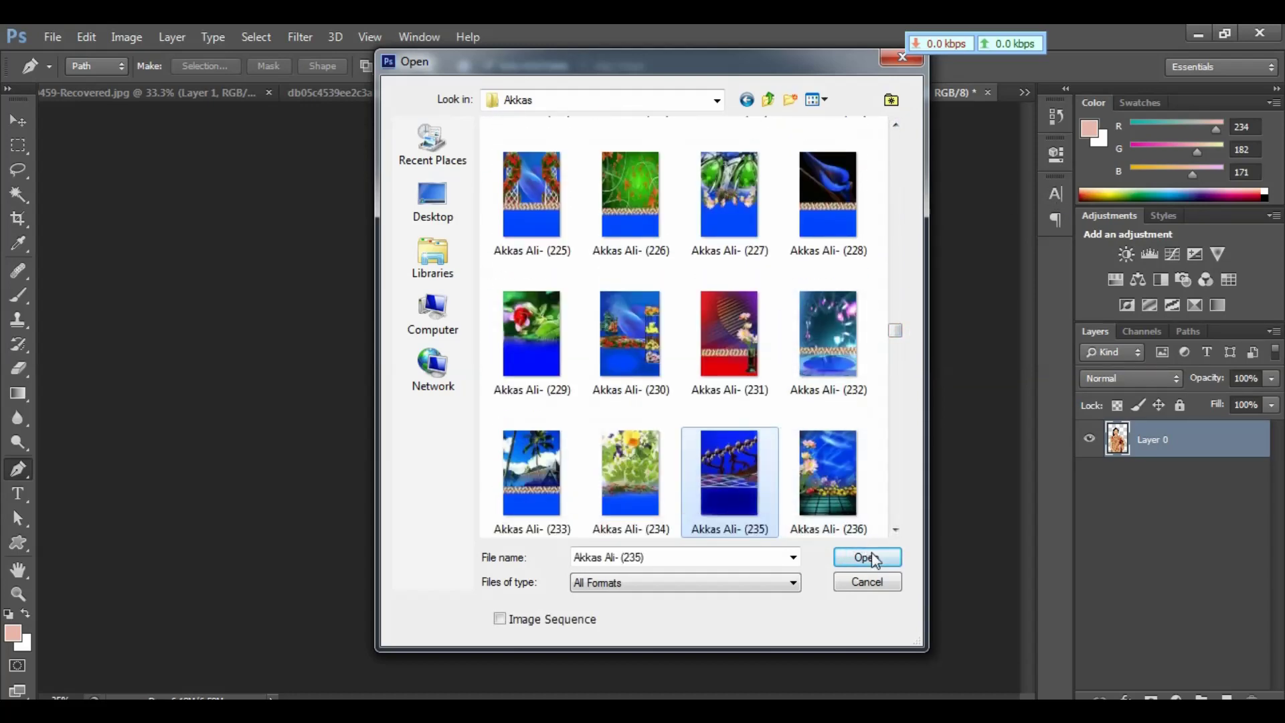
click(866, 557)
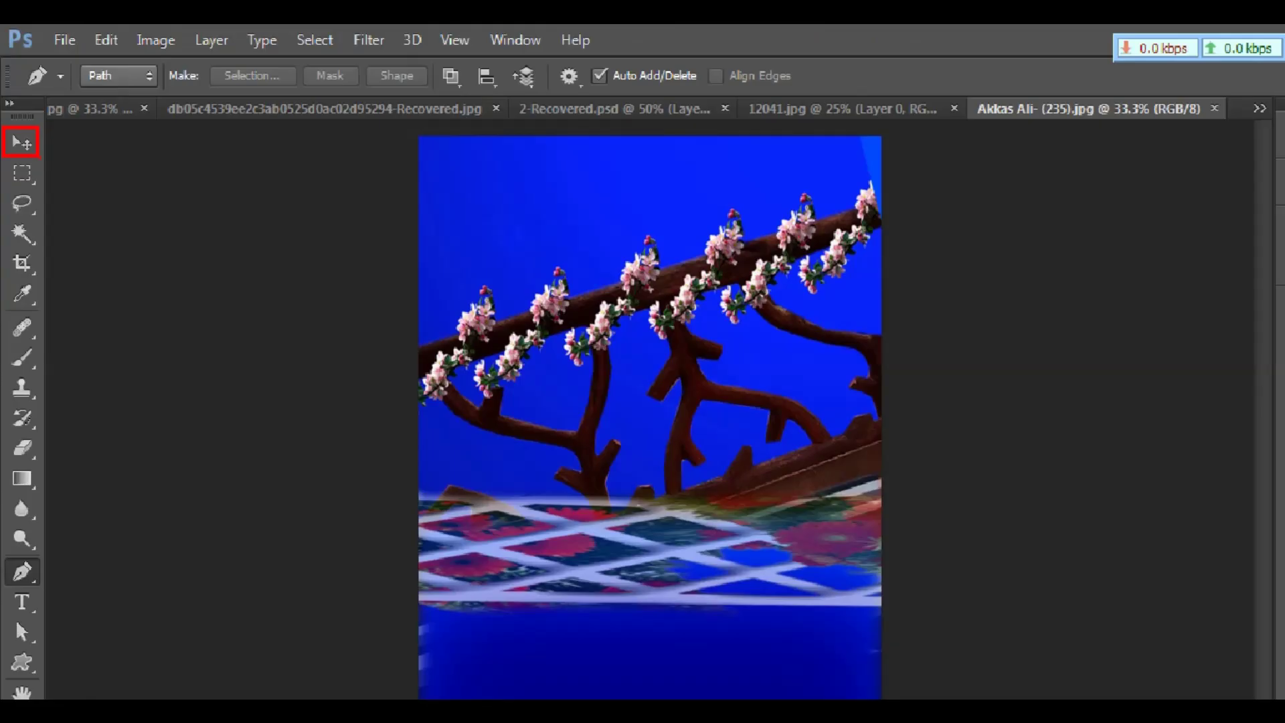
key(v)
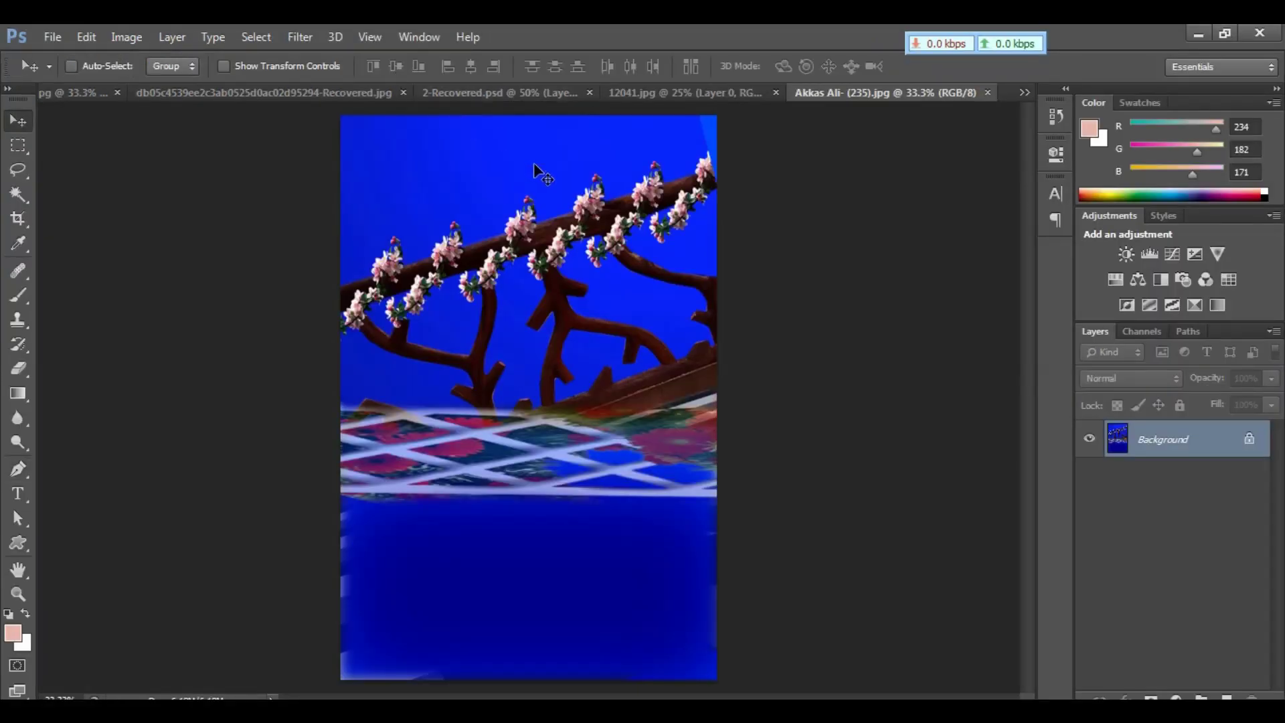
- Drag the floral backdrop into 12041.jpg as Layer 1, then select Layer 0
click(654, 95)
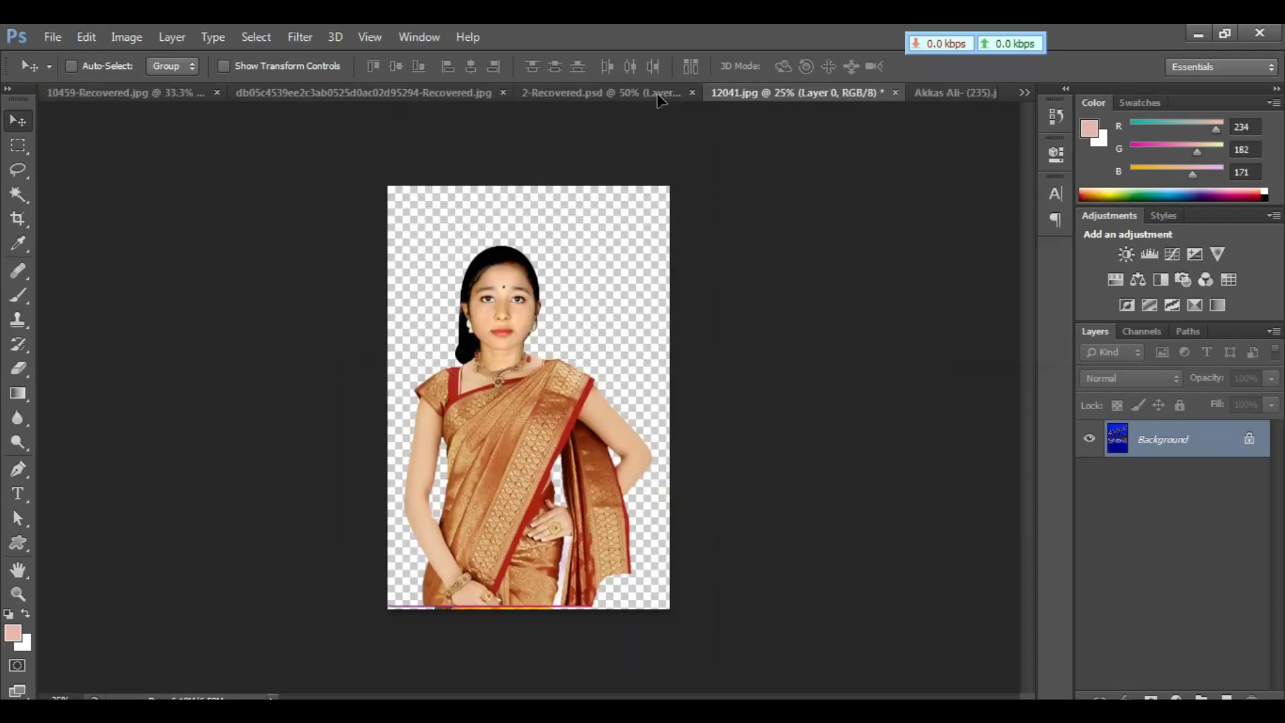
drag(589, 201, 541, 231)
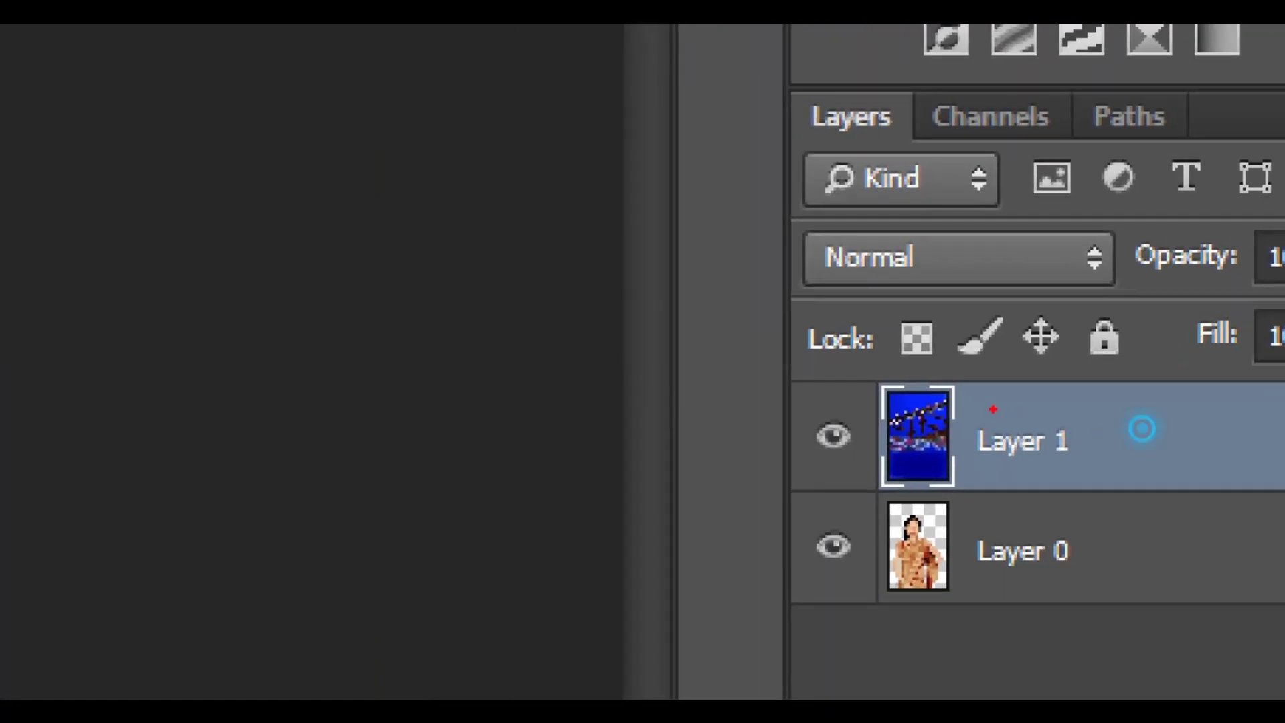
drag(991, 407, 1073, 438)
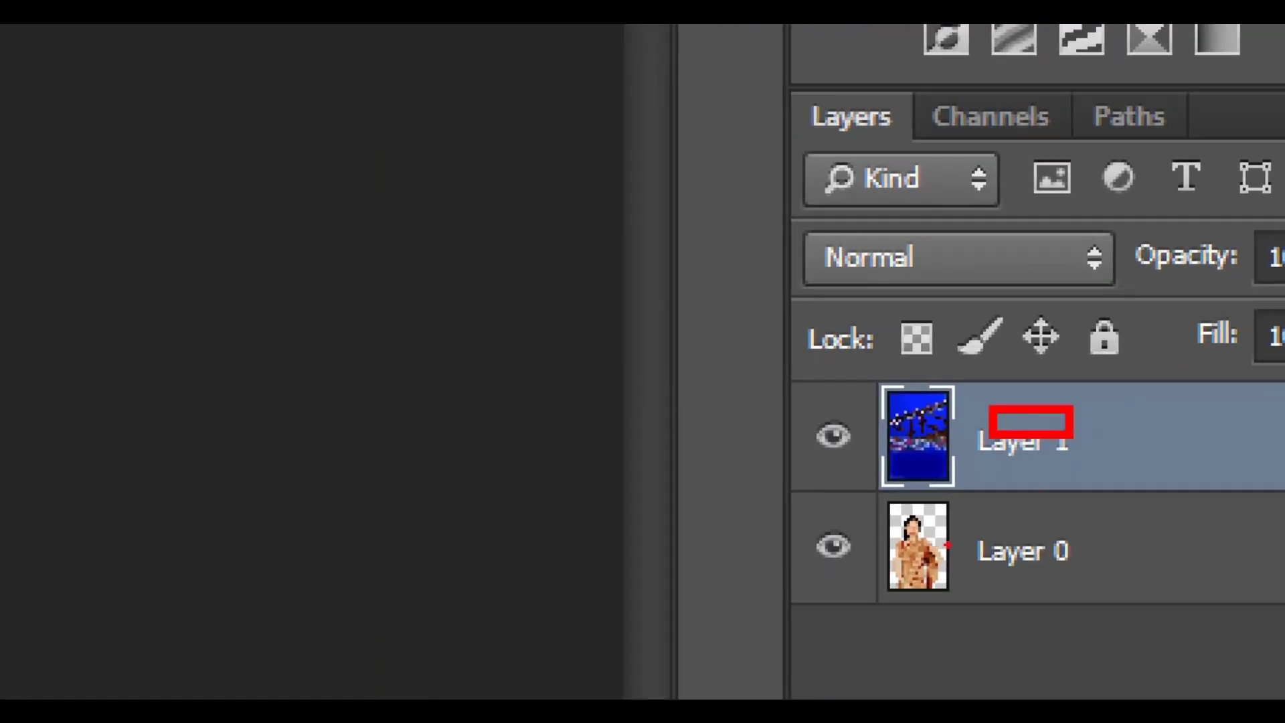
drag(956, 533, 1061, 576)
click(1022, 574)
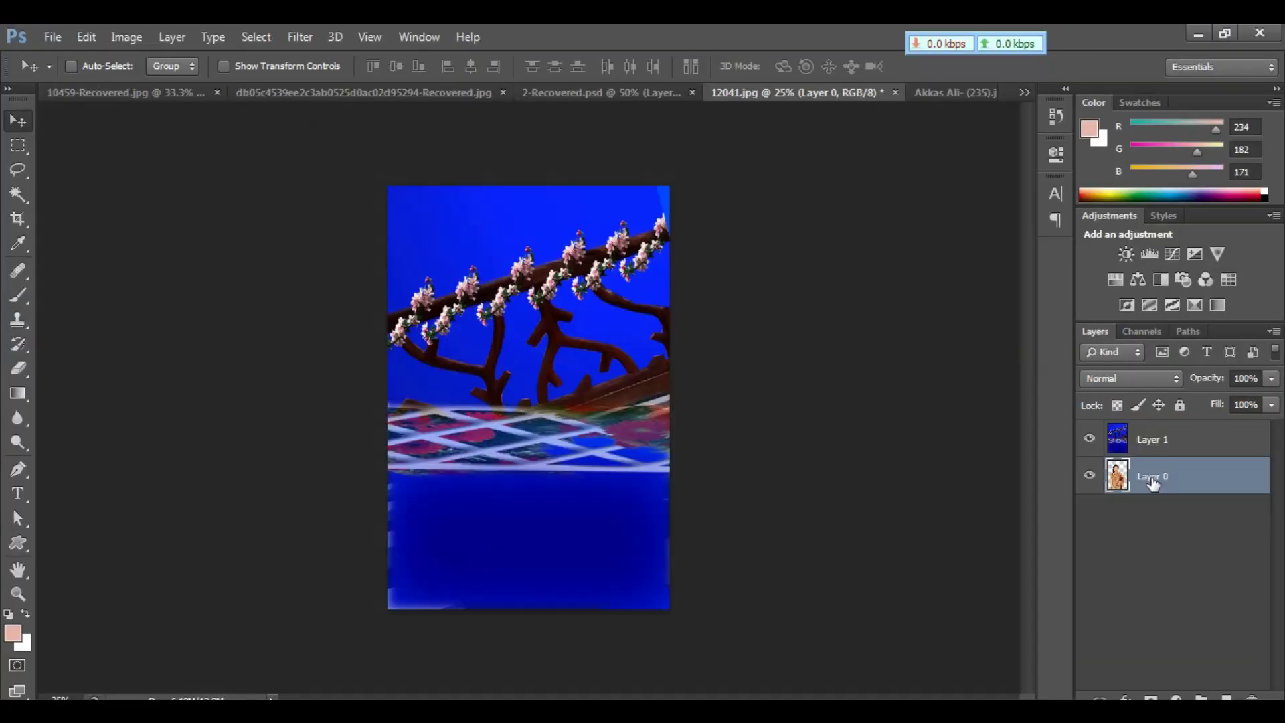
- Move Layer 0 above Layer 1 in the Layers panel
drag(1152, 484, 1152, 436)
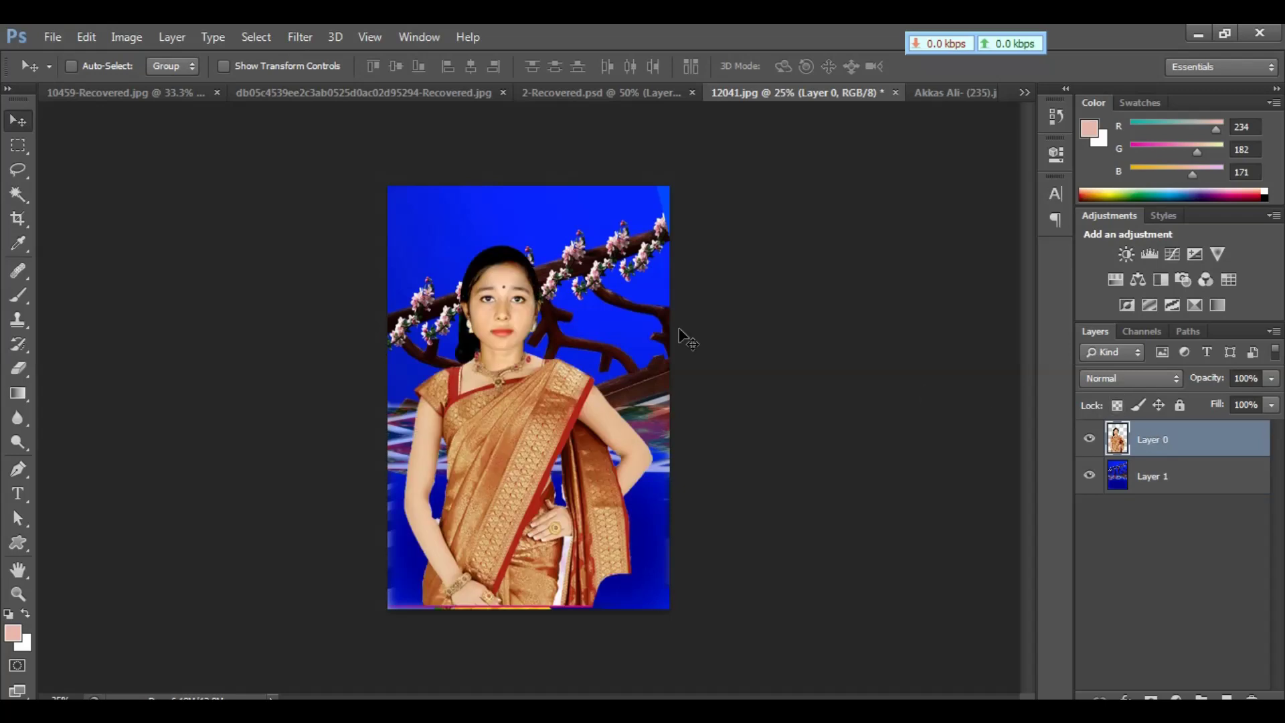